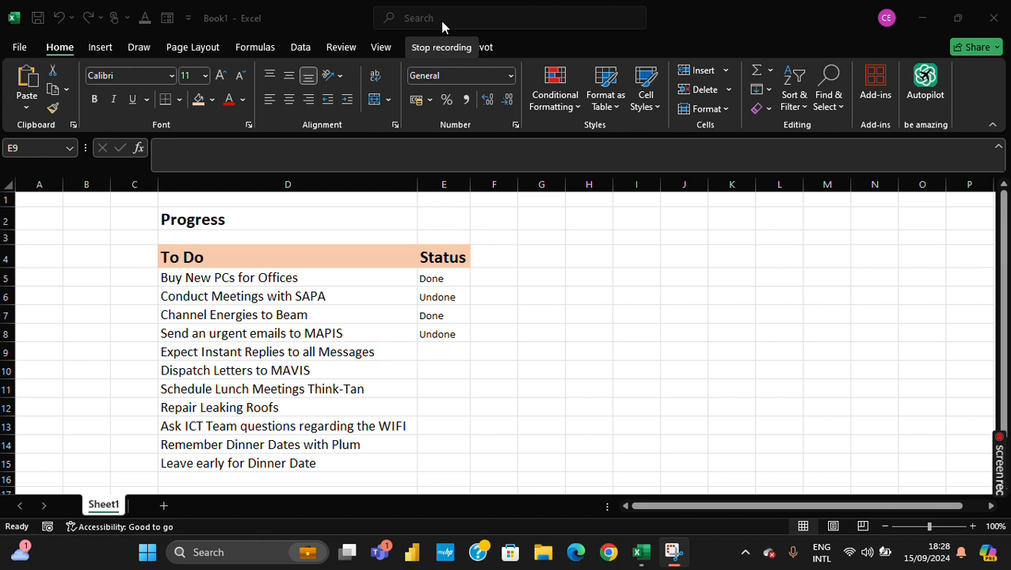
# - Re-enter the status of the first task in cell E5 as DOne
pyautogui.click(457, 291)
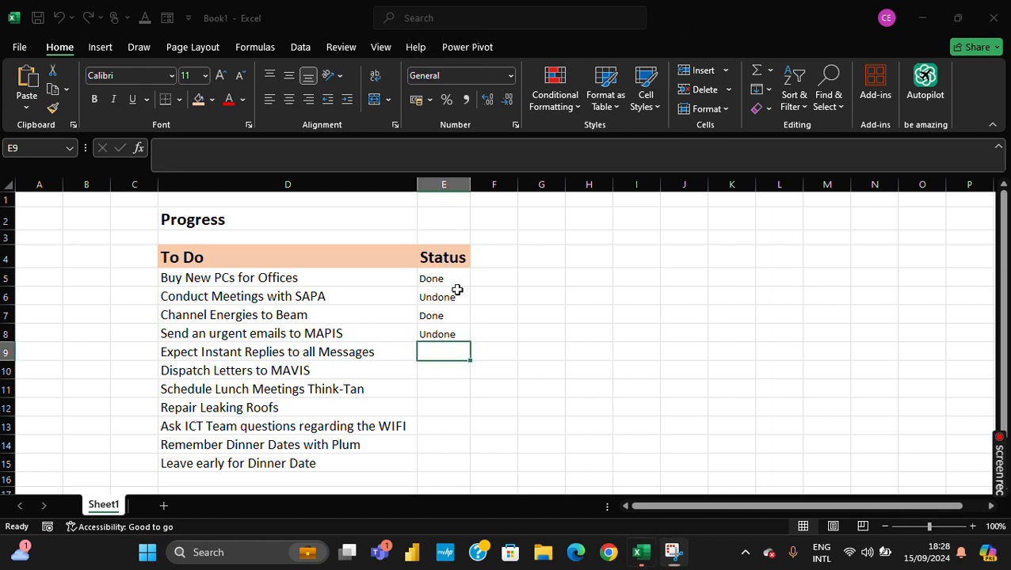
pyautogui.click(437, 275)
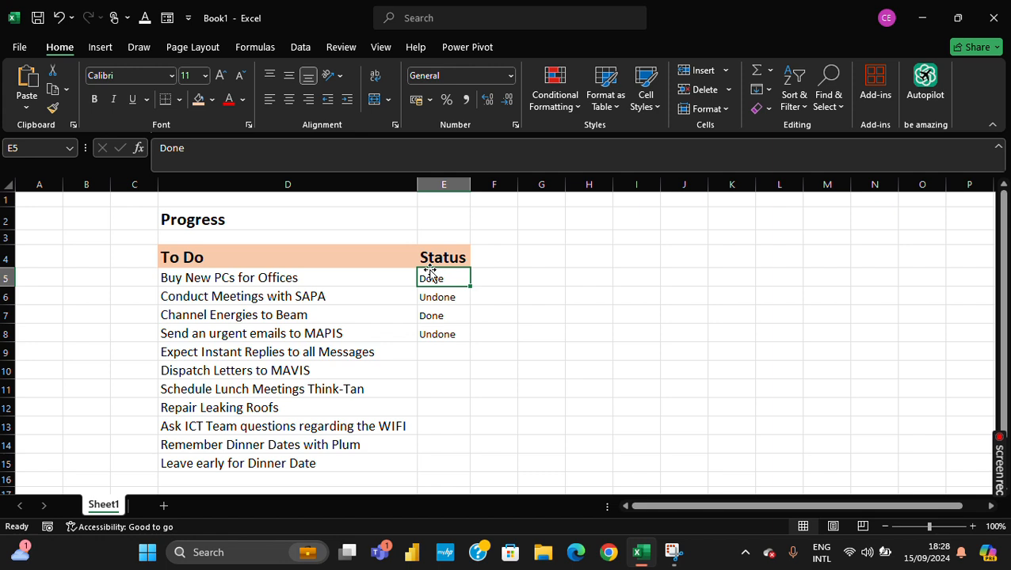
pyautogui.write('a')
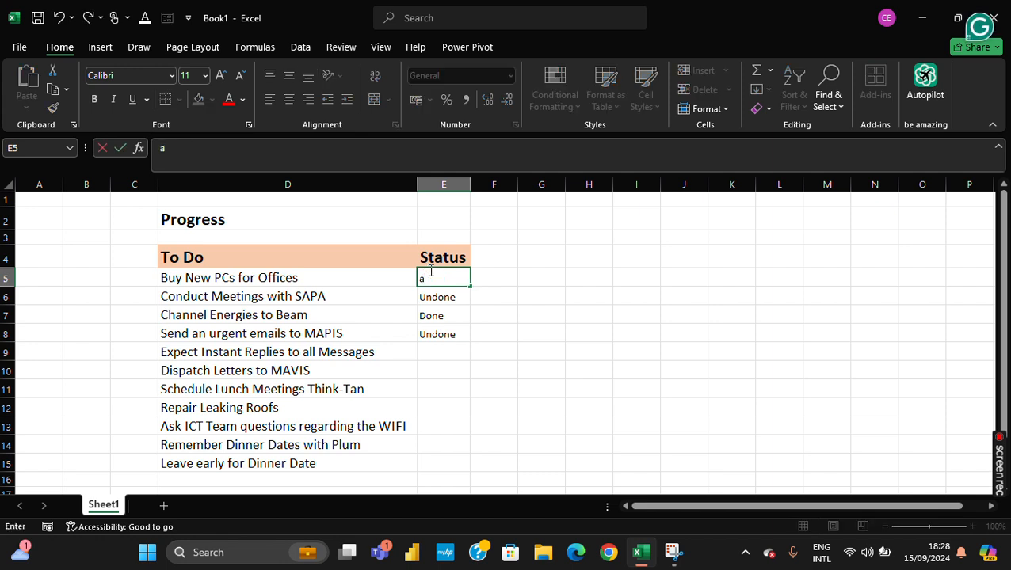
pyautogui.press('BackSpace')
pyautogui.write('DOne')
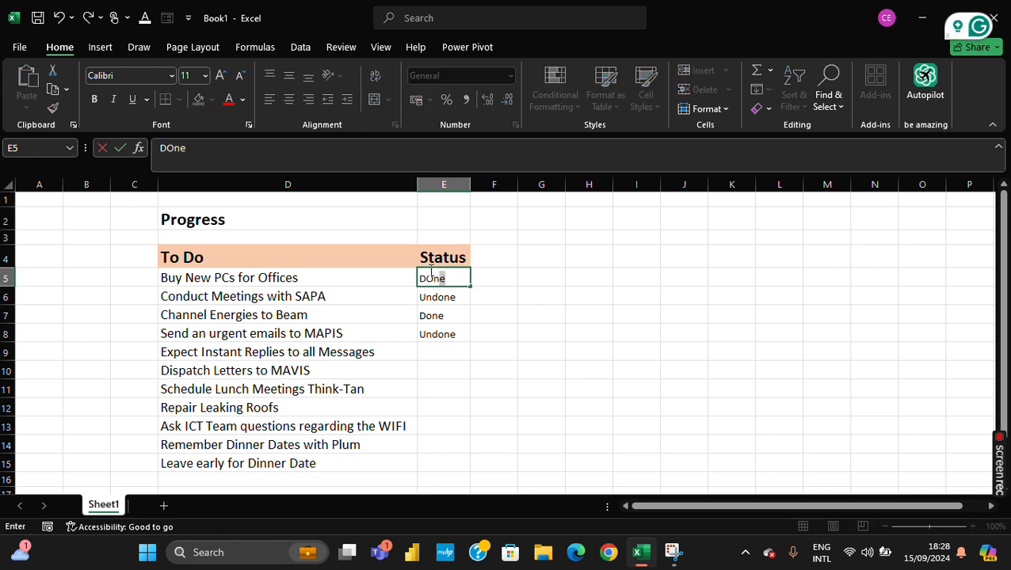
pyautogui.press('Return')
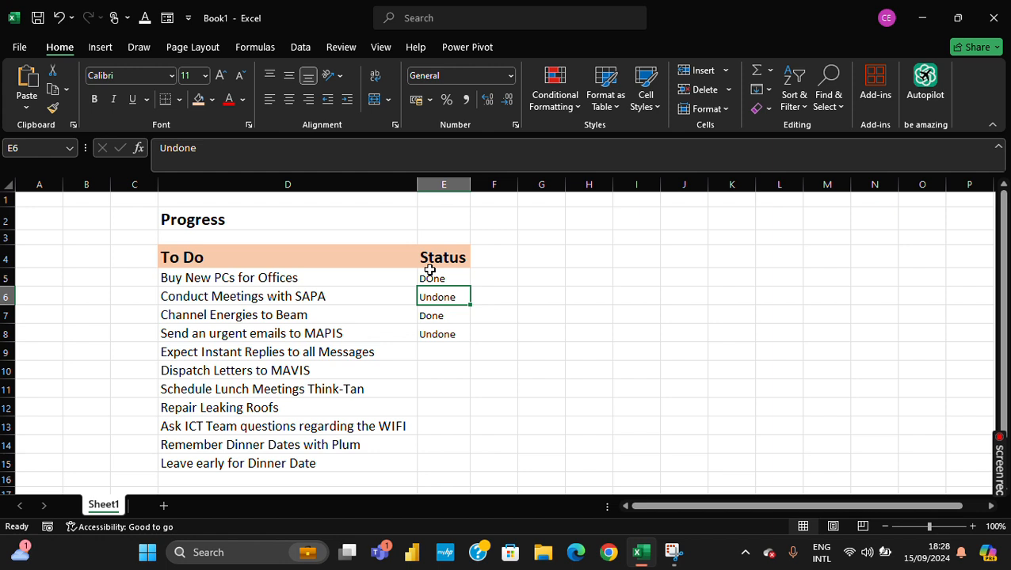
pyautogui.press('Down')
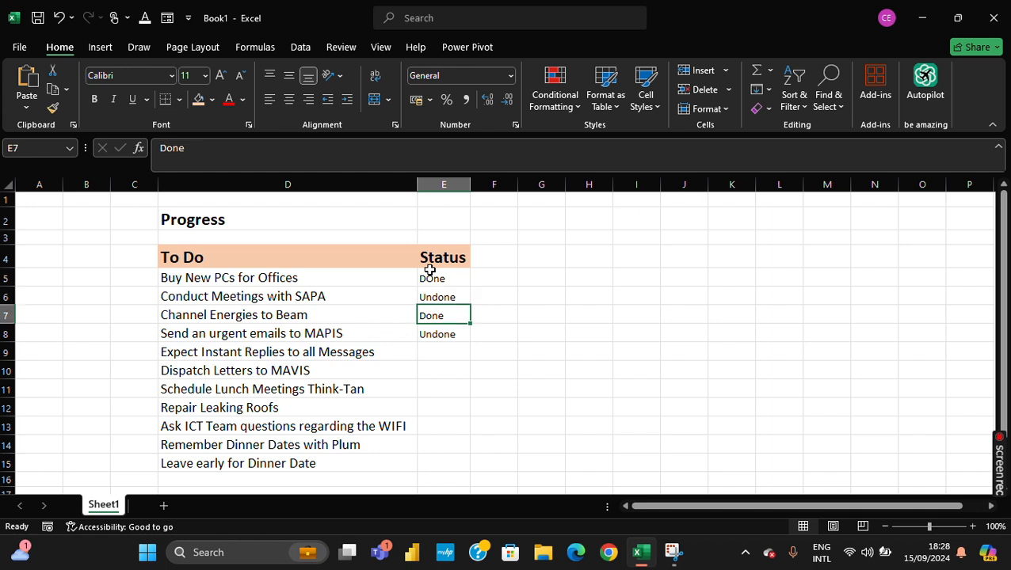
pyautogui.press('Down')
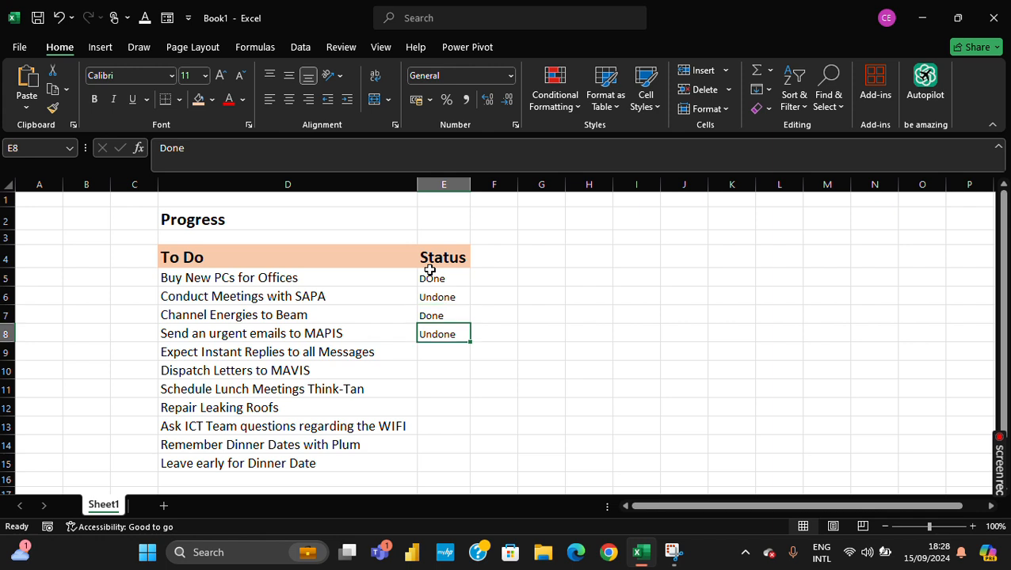
pyautogui.press('Down')
pyautogui.write('Done')
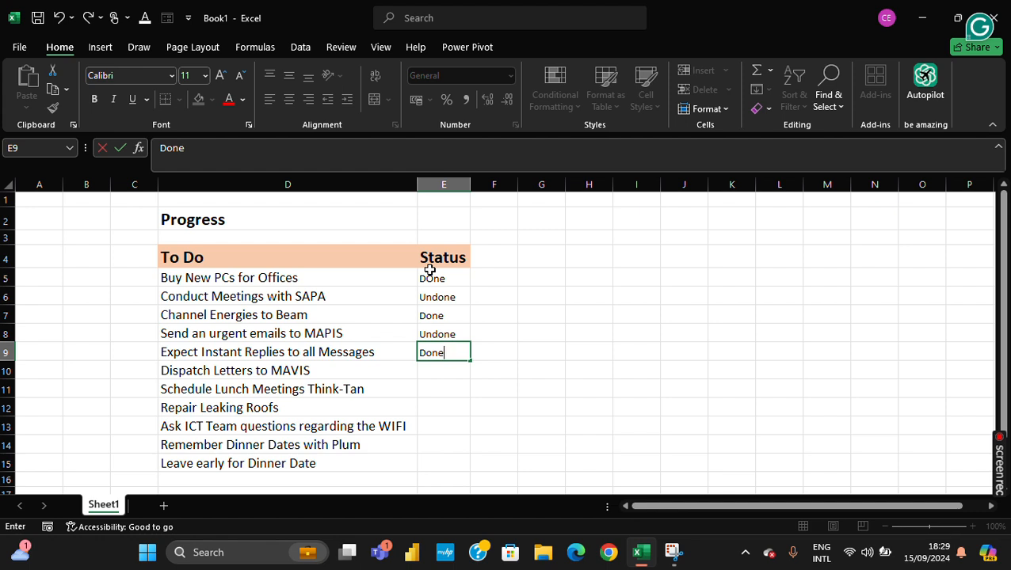
pyautogui.press('Escape')
# - Clear the typed status entries from cells E5 to E8
pyautogui.press('Up')
pyautogui.press('Up')
pyautogui.press('Up')
pyautogui.press('Up')
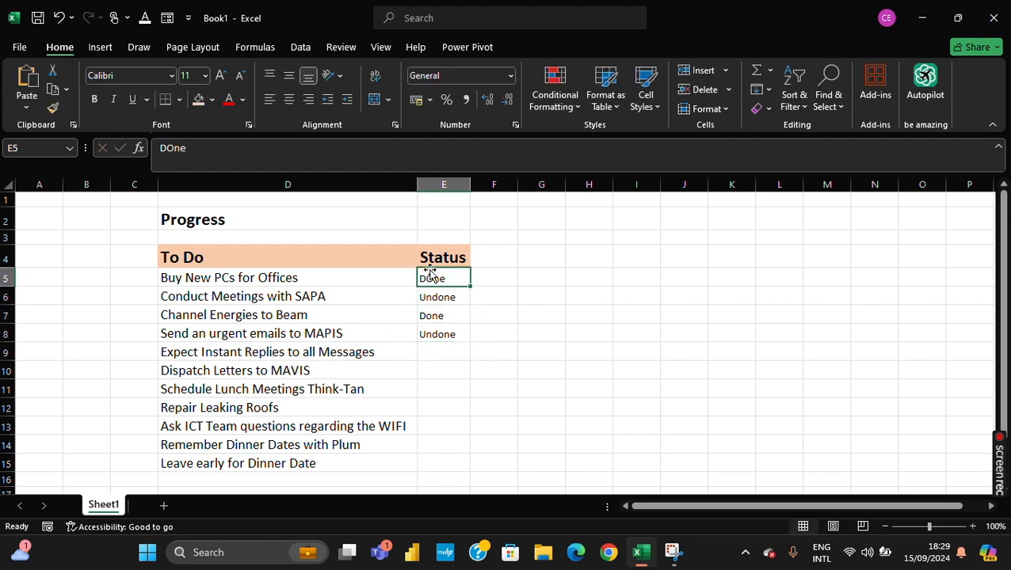
pyautogui.hotkey('shift', 'Down')
pyautogui.hotkey('shift', 'Down')
pyautogui.hotkey('shift', 'Down')
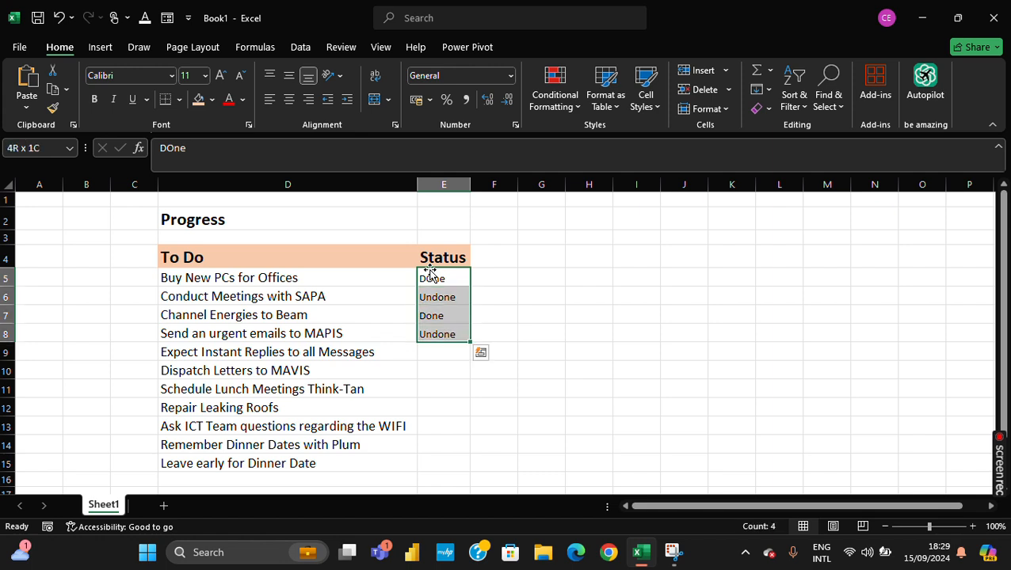
pyautogui.press('Delete')
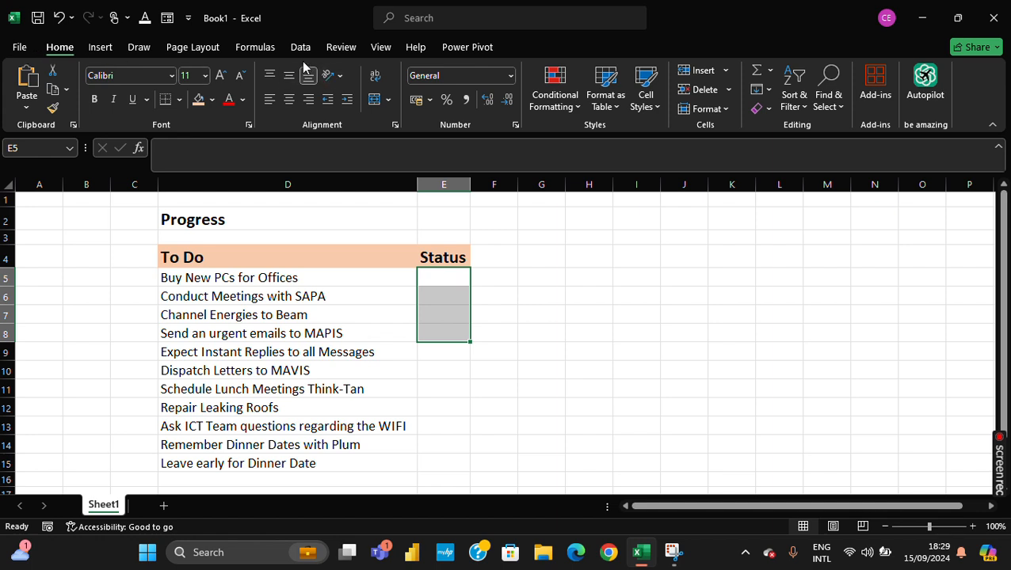
# - Customize the ribbon to show the Developer tab
pyautogui.rightClick(343, 55)
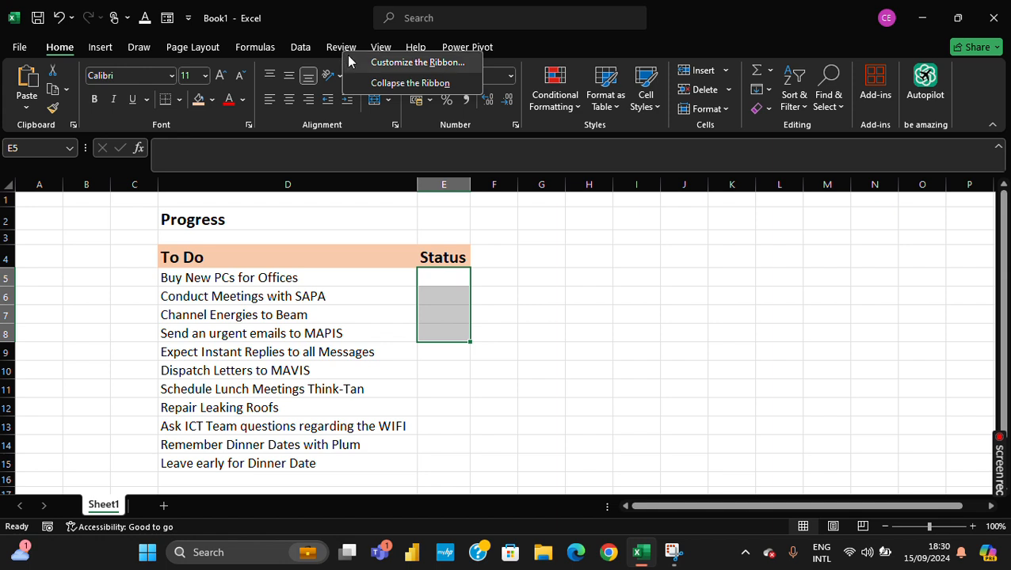
pyautogui.click(401, 62)
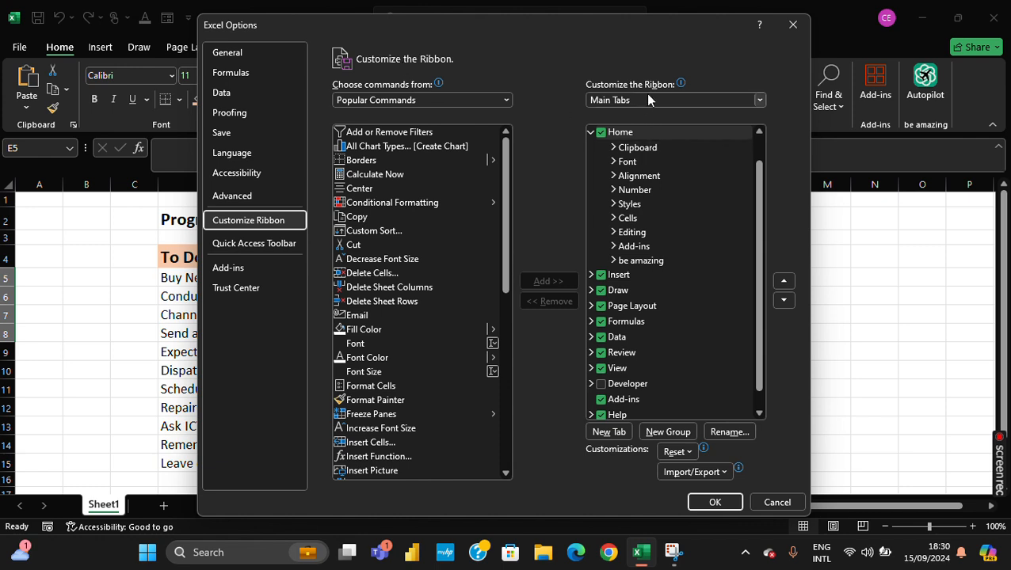
pyautogui.scroll(-1, 666, 170)
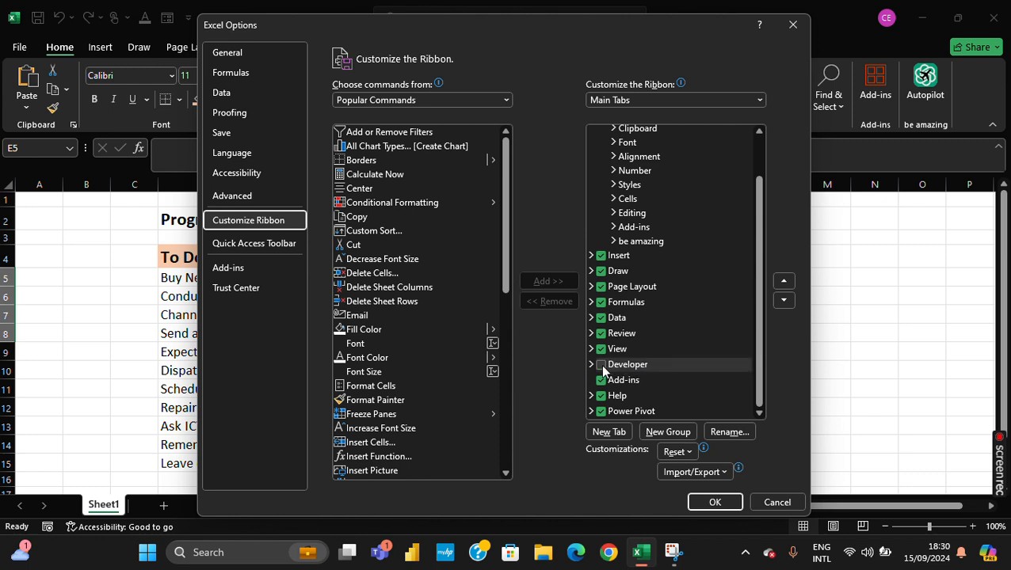
pyautogui.click(601, 366)
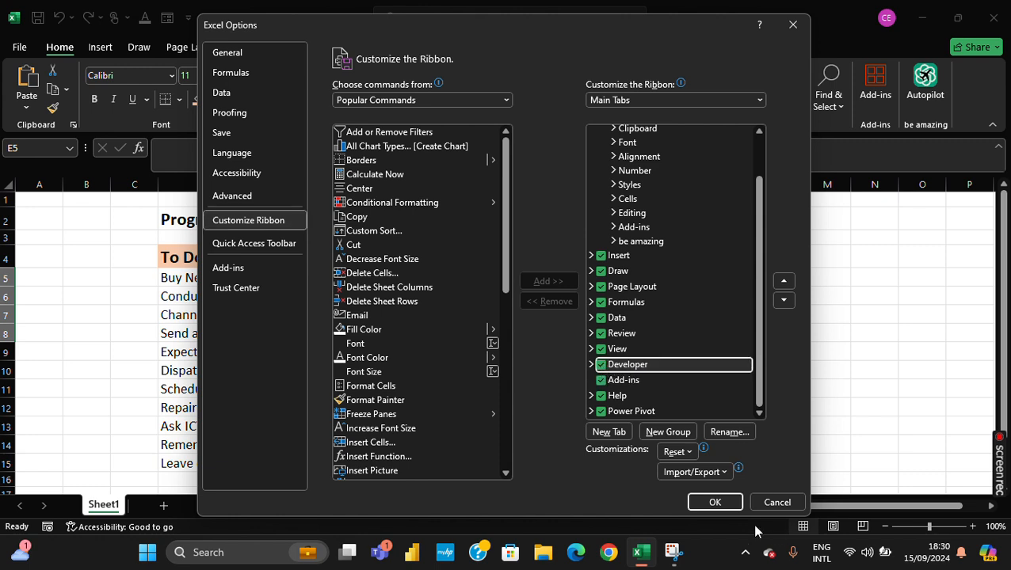
pyautogui.click(715, 502)
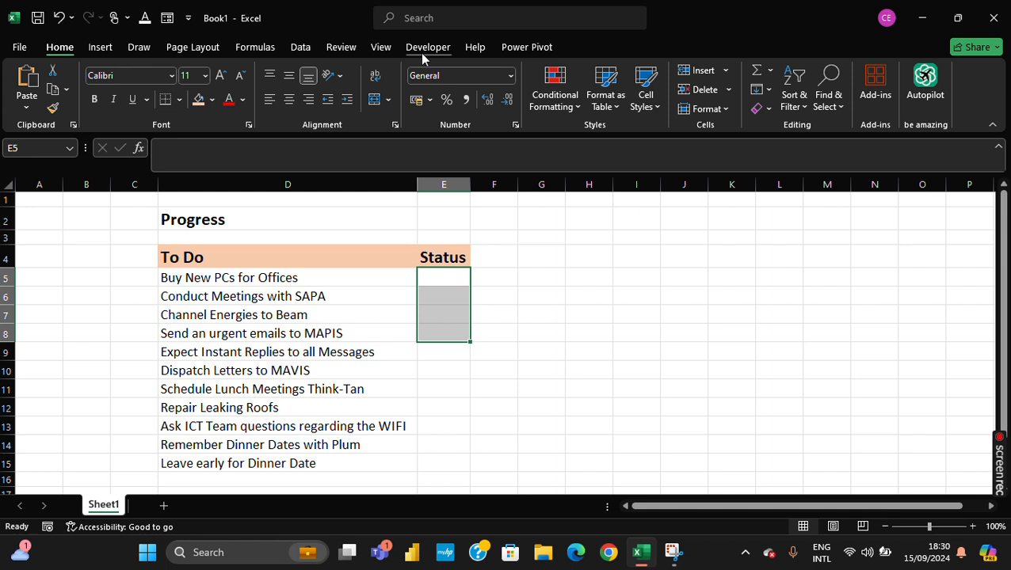
# - Insert a Form Control check box in cell E5 beside the Buy New PCs for Offices task
pyautogui.click(554, 329)
pyautogui.click(441, 274)
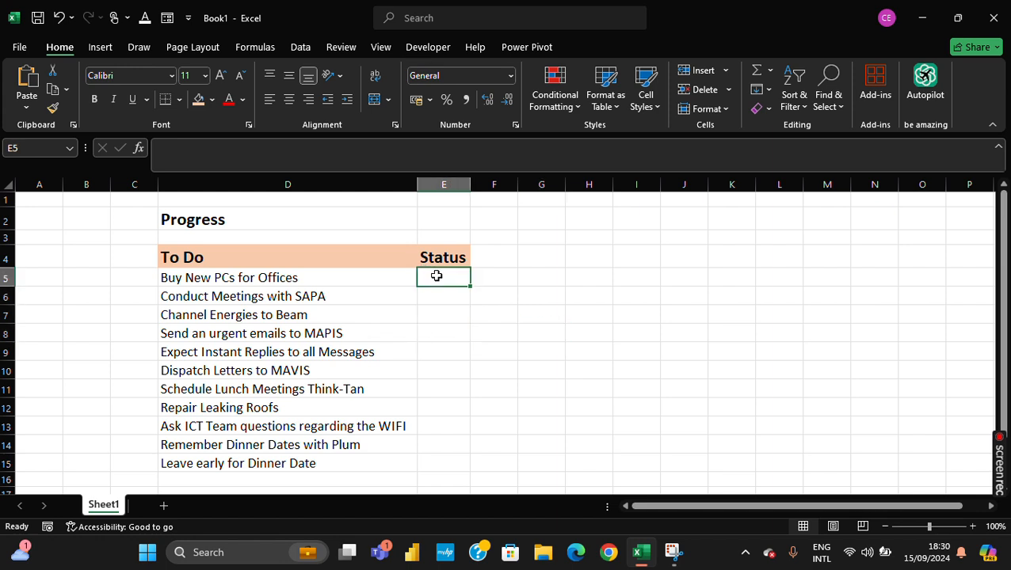
pyautogui.click(430, 54)
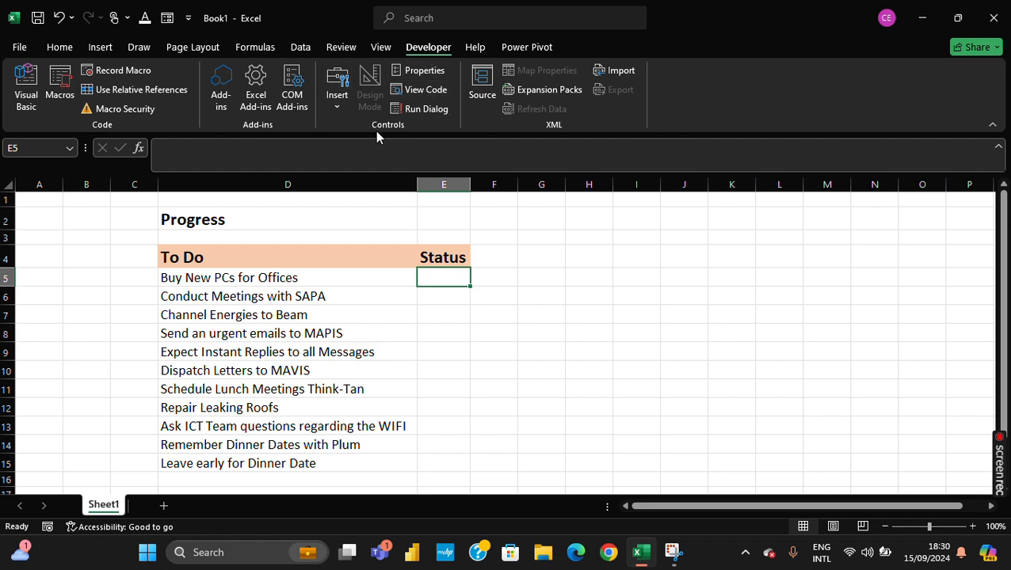
pyautogui.click(336, 104)
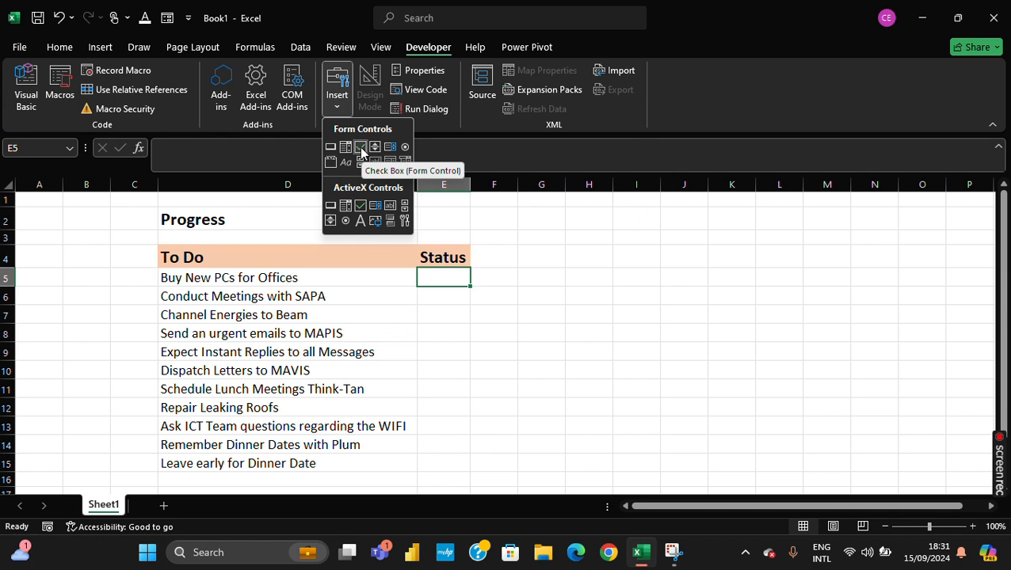
pyautogui.click(361, 147)
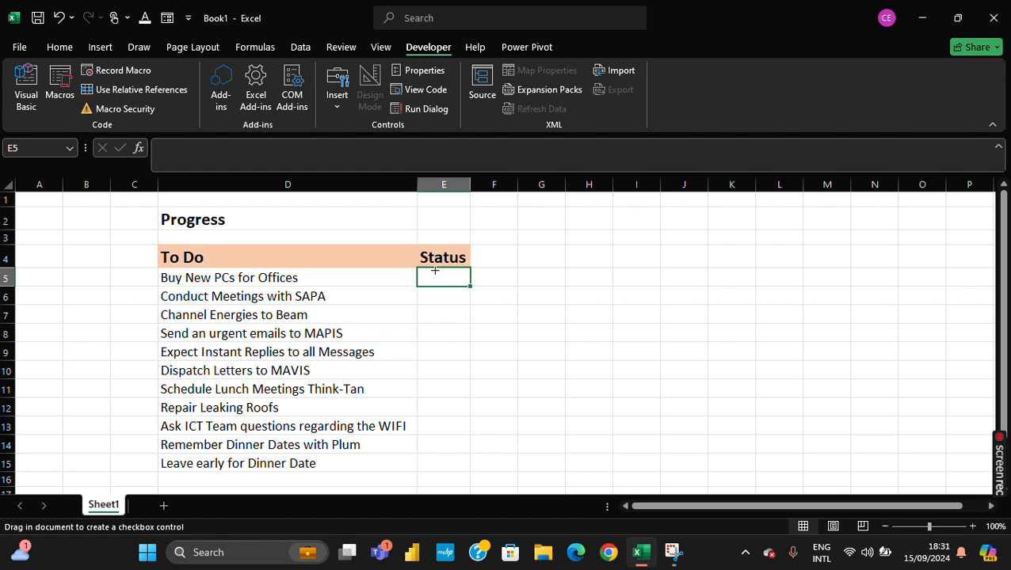
pyautogui.moveTo(428, 275); pyautogui.dragTo(451, 291)
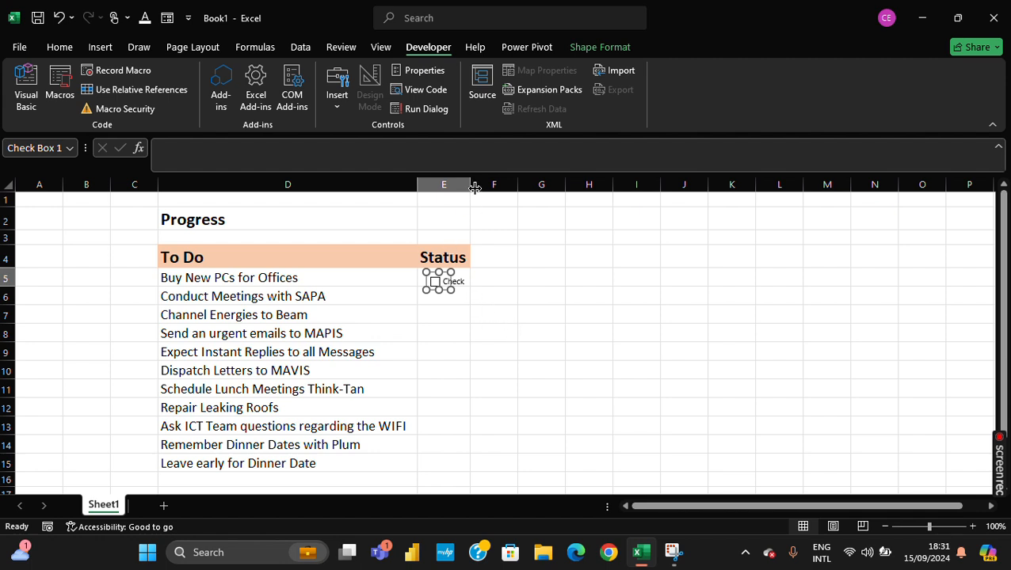
# - Widen column E and the check box to fit its caption, and delete the caption text
pyautogui.moveTo(474, 187); pyautogui.dragTo(516, 187)
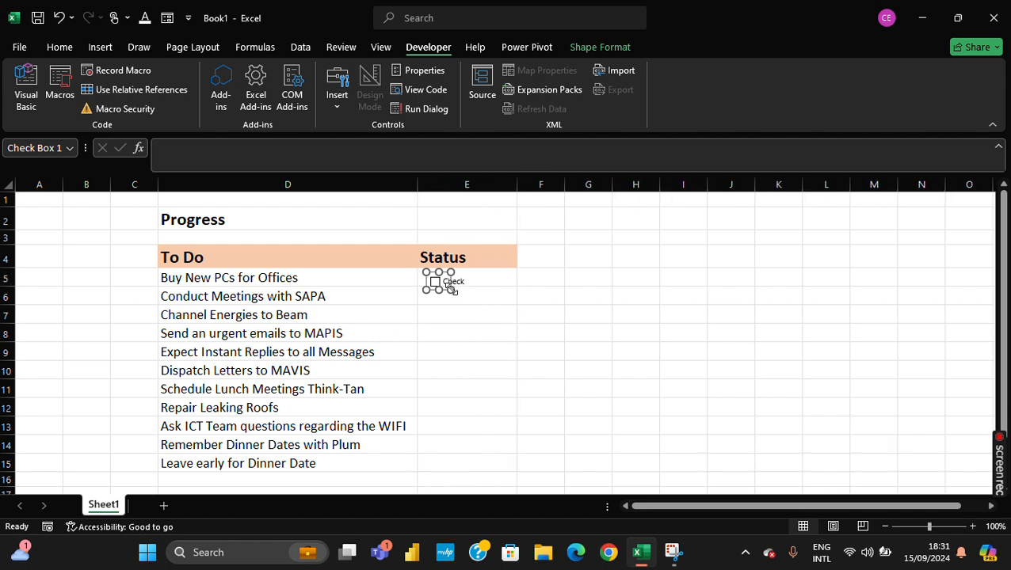
pyautogui.moveTo(453, 290); pyautogui.dragTo(512, 296)
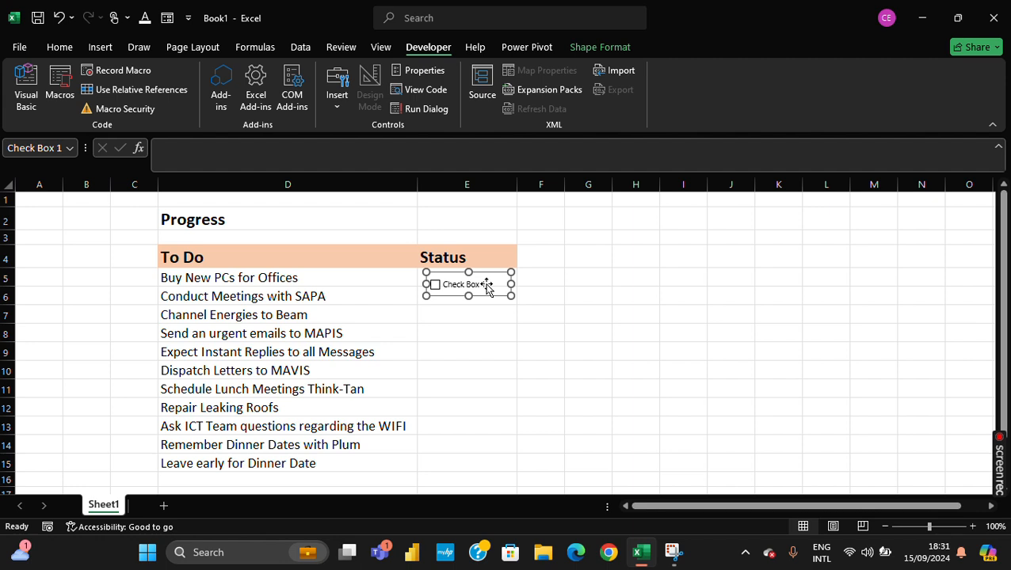
pyautogui.click(482, 285)
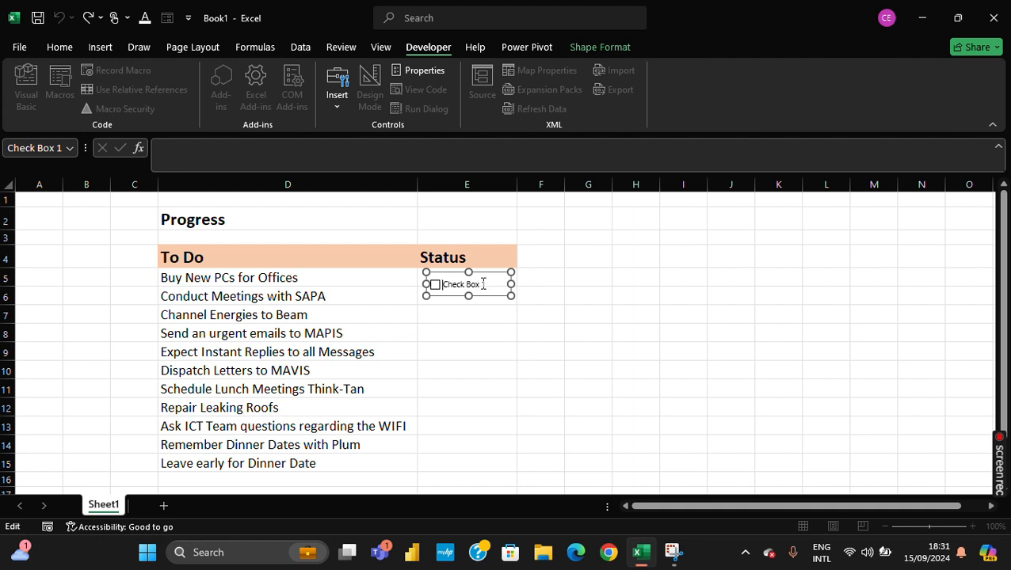
pyautogui.hotkey('shift', 'Right')
pyautogui.hotkey('shift', 'Right')
pyautogui.hotkey('shift', 'Right')
pyautogui.hotkey('shift', 'Right')
pyautogui.hotkey('shift', 'Right')
pyautogui.hotkey('shift', 'Right')
pyautogui.hotkey('shift', 'Right')
pyautogui.hotkey('shift', 'Right')
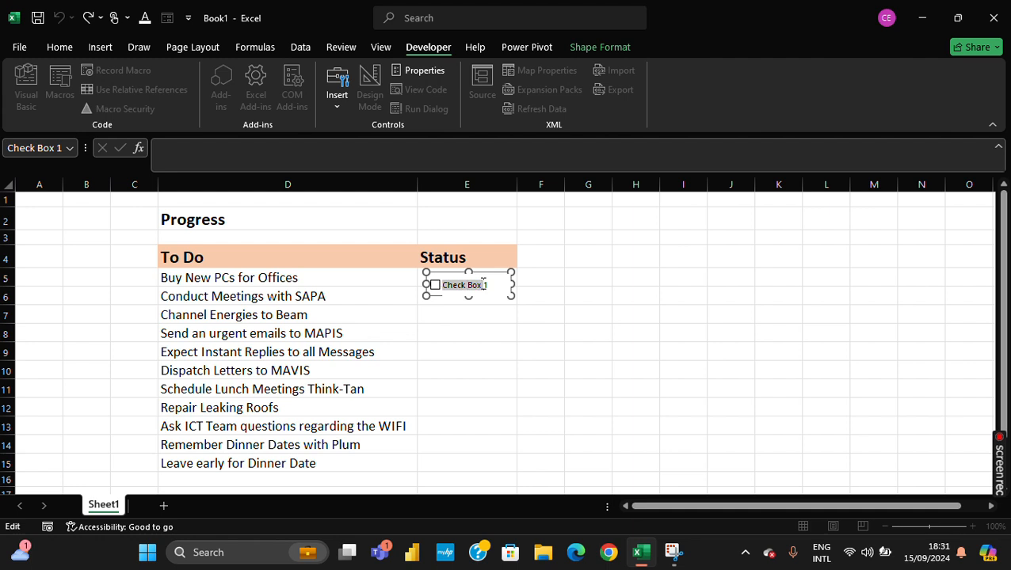
pyautogui.press('Delete')
pyautogui.click(561, 290)
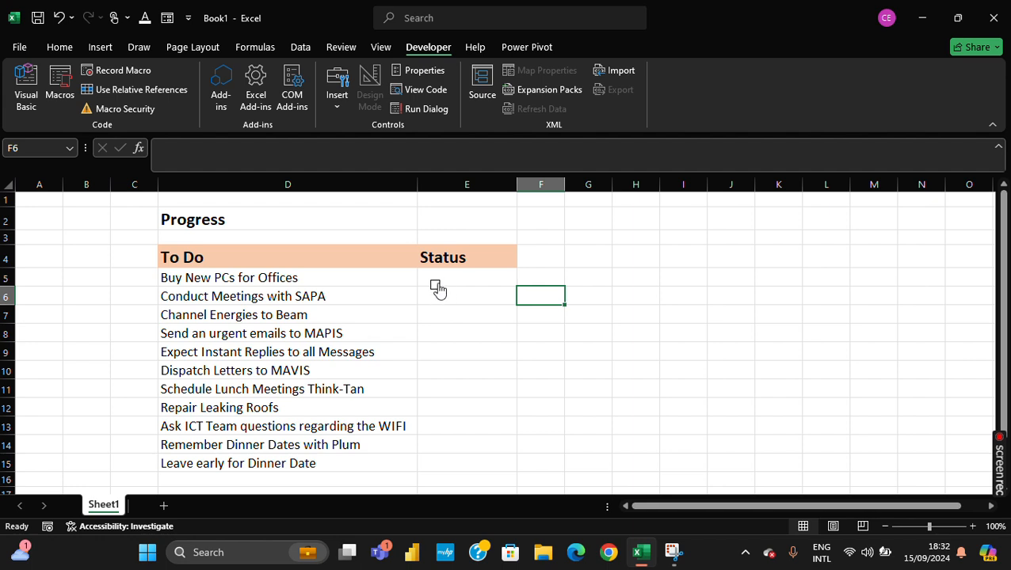
# - Shrink the check box frame and position it within row 5 of the Status column
pyautogui.keyDown('ctrl'); pyautogui.click(437, 290); pyautogui.keyUp('ctrl')
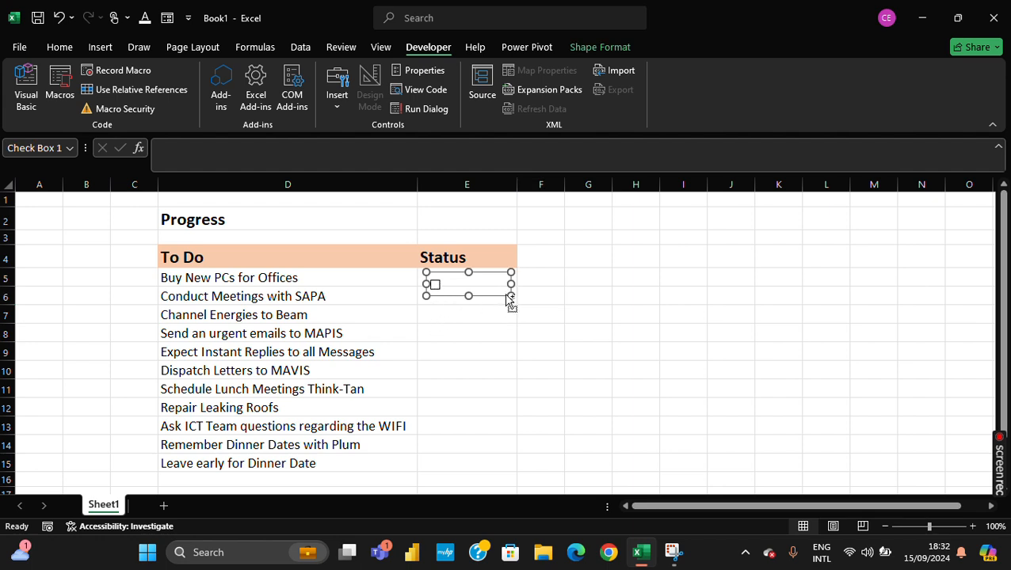
pyautogui.moveTo(511, 297); pyautogui.dragTo(472, 304)
pyautogui.hotkey('ctrl', 'z')
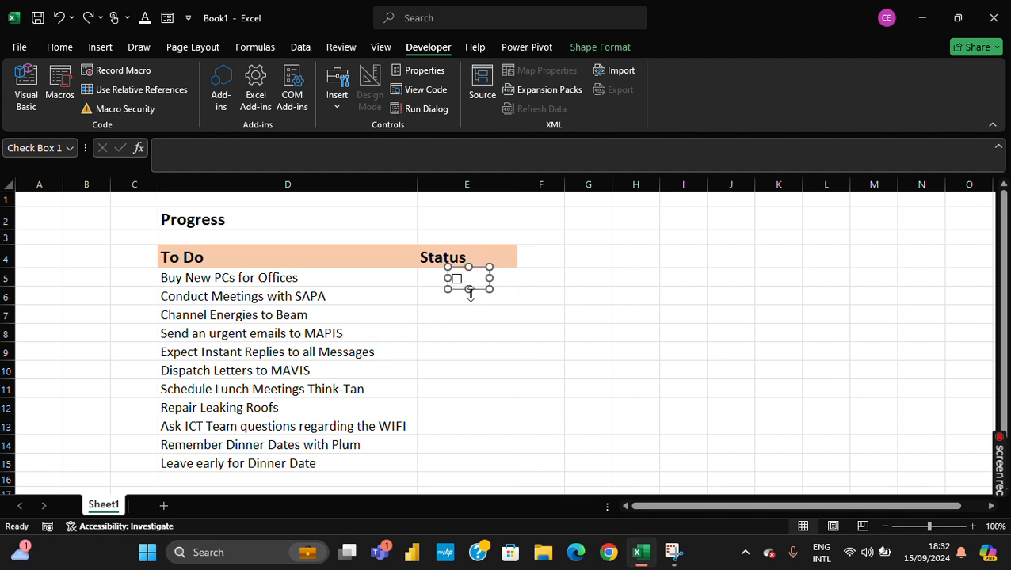
pyautogui.moveTo(474, 272)
pyautogui.mouseDown()
pyautogui.moveTo(593, 261)
pyautogui.moveTo(585, 241)
pyautogui.moveTo(616, 274)
pyautogui.moveTo(681, 303)
pyautogui.moveTo(466, 288)
pyautogui.moveTo(463, 262)
pyautogui.moveTo(478, 265)
pyautogui.mouseUp()
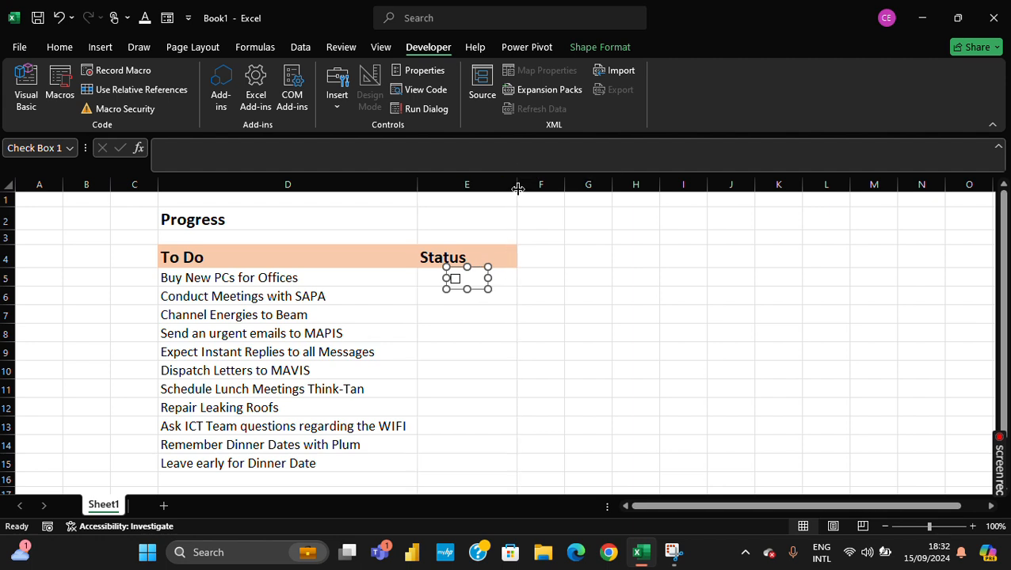
pyautogui.click(560, 252)
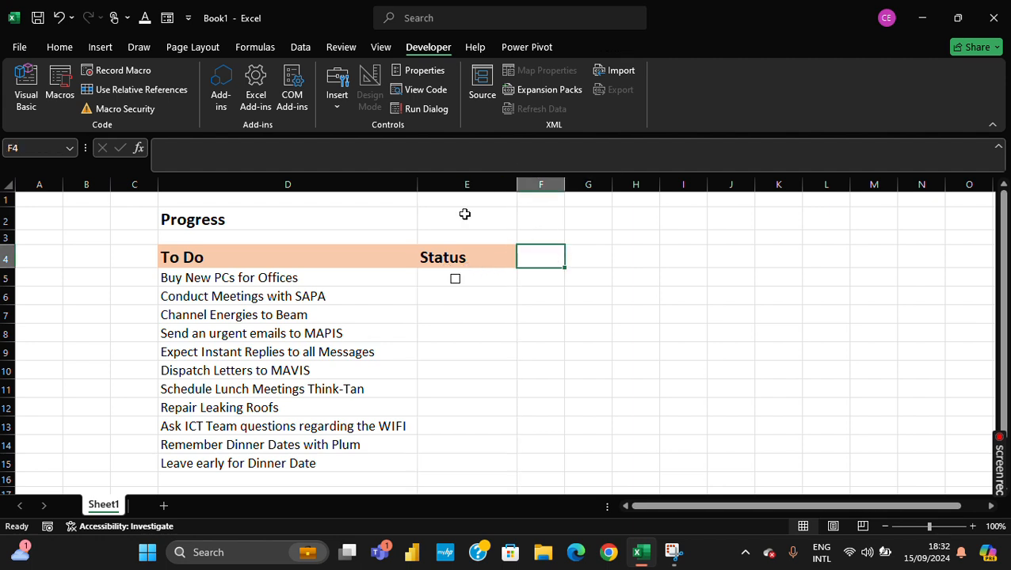
# - AutoFit column E to its contents and centre the check box in cell E5 under the Status heading
pyautogui.doubleClick(517, 183)
pyautogui.keyDown('ctrl'); pyautogui.click(455, 286); pyautogui.keyUp('ctrl')
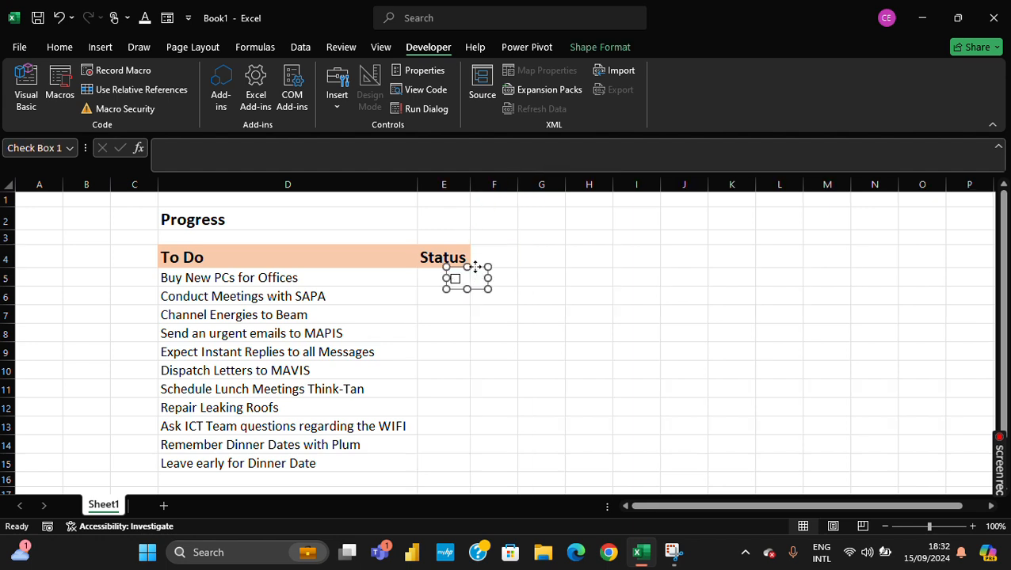
pyautogui.moveTo(475, 268); pyautogui.dragTo(450, 268)
pyautogui.hotkey('ctrl', 'z')
pyautogui.press('Escape')
pyautogui.keyDown('ctrl'); pyautogui.click(452, 277); pyautogui.keyUp('ctrl')
pyautogui.moveTo(474, 268); pyautogui.dragTo(462, 269)
pyautogui.click(568, 292)
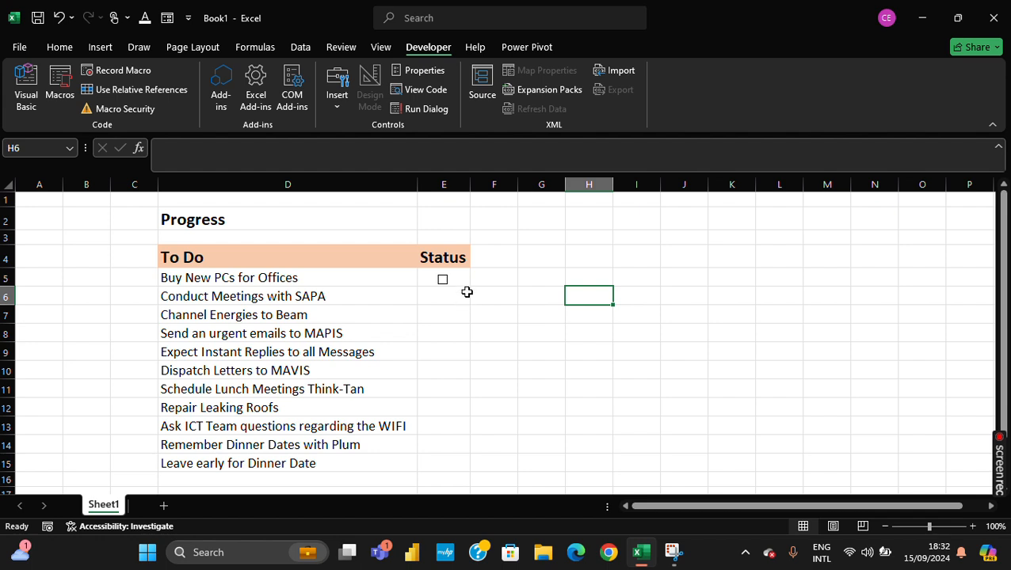
# - Test the check box in cell E5 by ticking it and clearing it again
pyautogui.click(418, 278)
pyautogui.click(452, 285)
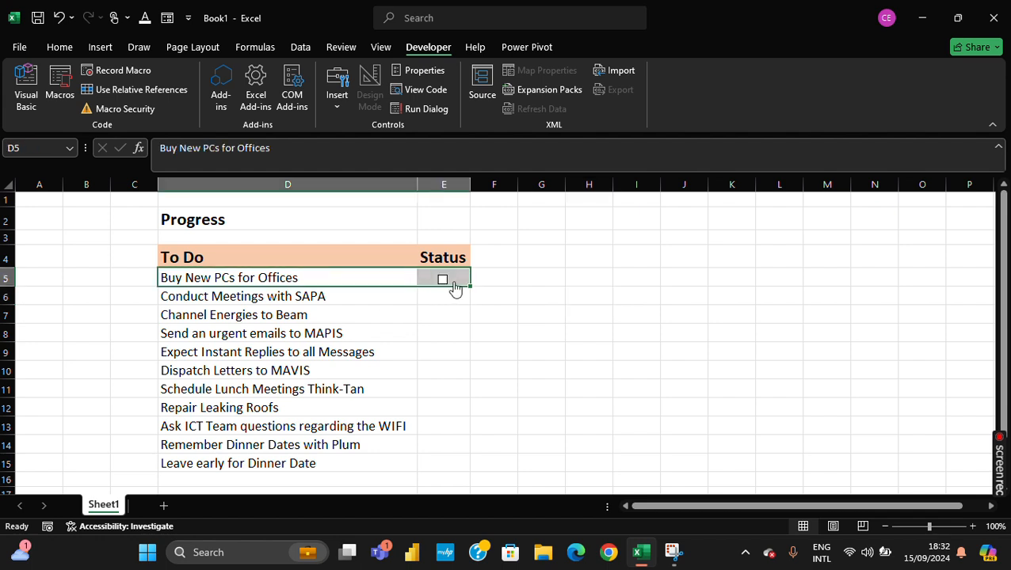
pyautogui.click(510, 271)
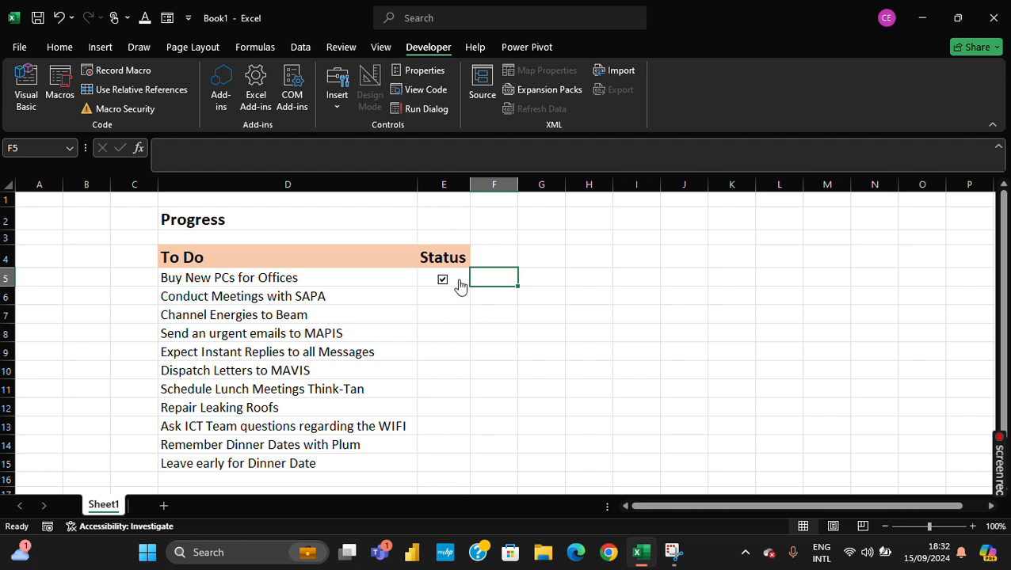
pyautogui.click(445, 284)
pyautogui.click(512, 303)
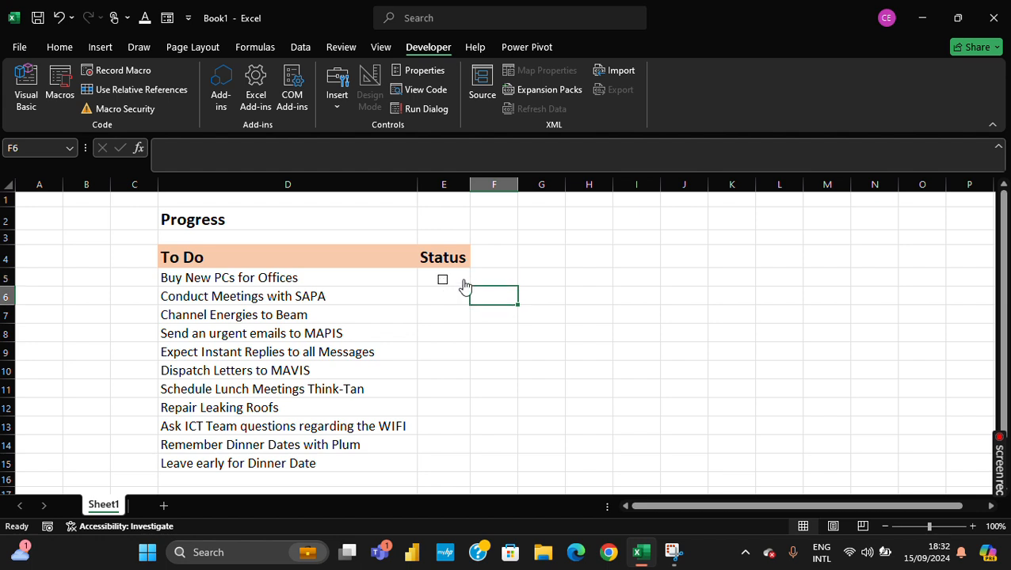
# - Toggle the check box in E5 on and off again, leaving it cleared
pyautogui.click(442, 282)
pyautogui.click(443, 283)
pyautogui.click(443, 283)
# - Fill the check box in E5 down the Status column to E15, so that every task has one
pyautogui.click(410, 279)
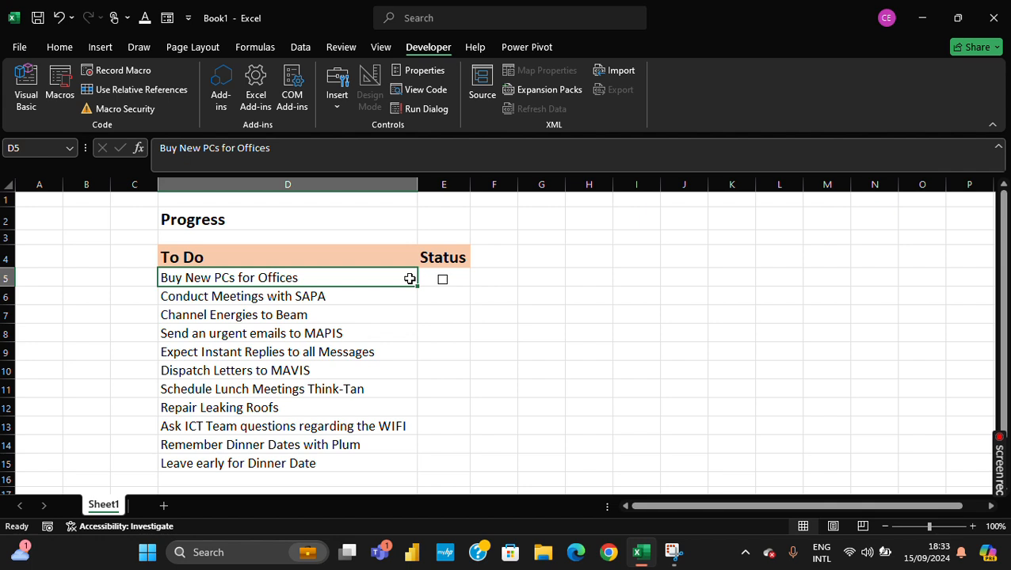
pyautogui.press('Right')
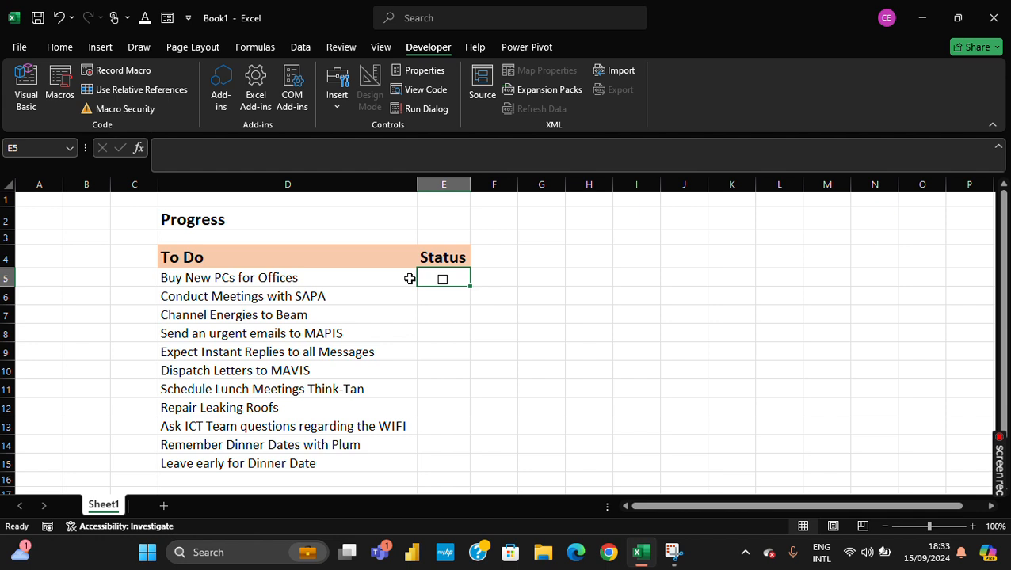
pyautogui.hotkey('shift', 'Down')
pyautogui.hotkey('shift', 'Down')
pyautogui.hotkey('shift', 'Down')
pyautogui.hotkey('shift', 'Down')
pyautogui.hotkey('shift', 'Down')
pyautogui.hotkey('shift', 'Down')
pyautogui.hotkey('shift', 'Down')
pyautogui.hotkey('shift', 'Down')
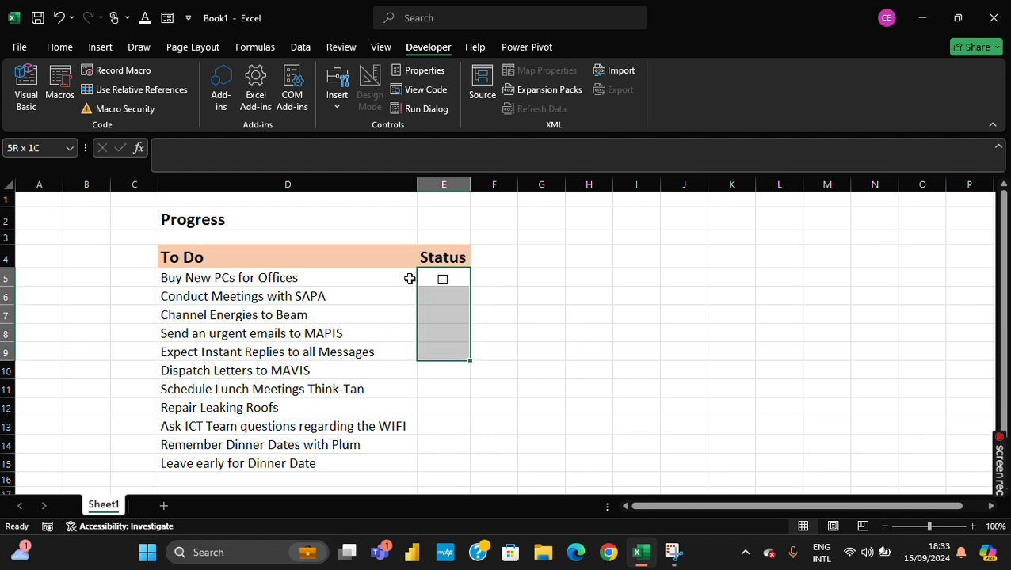
pyautogui.hotkey('shift', 'Down')
pyautogui.hotkey('shift', 'Down')
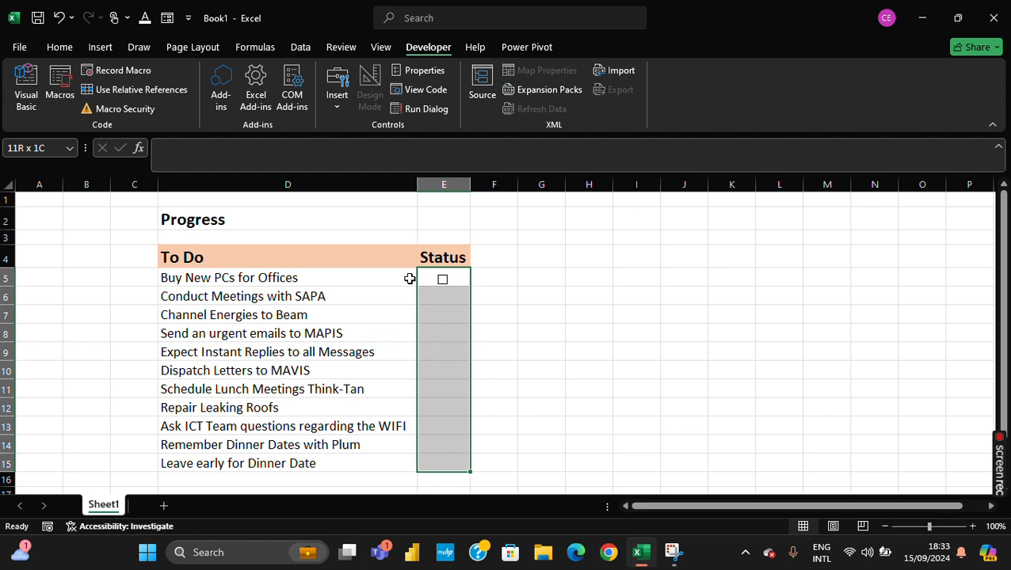
pyautogui.hotkey('ctrl', 'd')
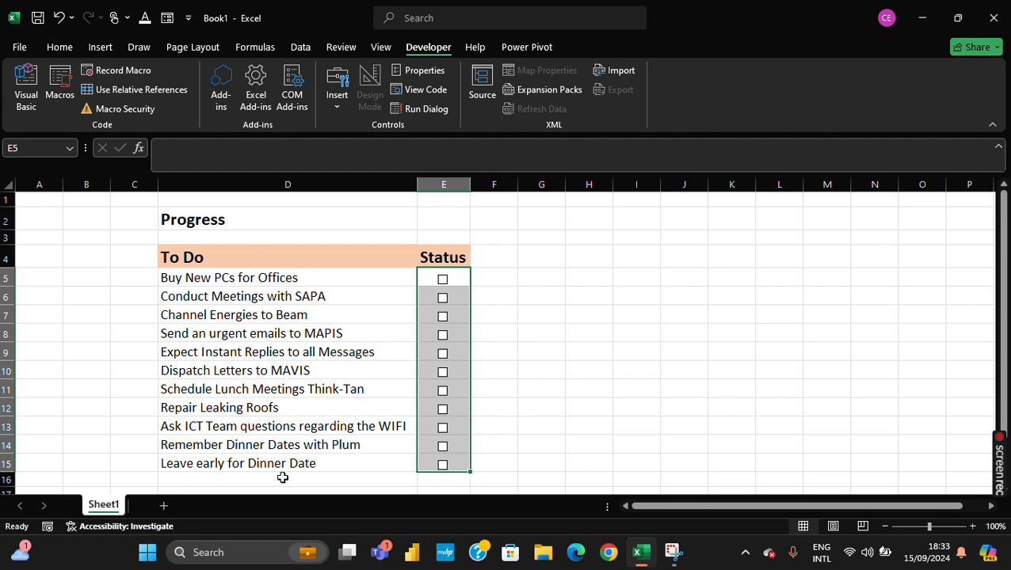
pyautogui.click(571, 386)
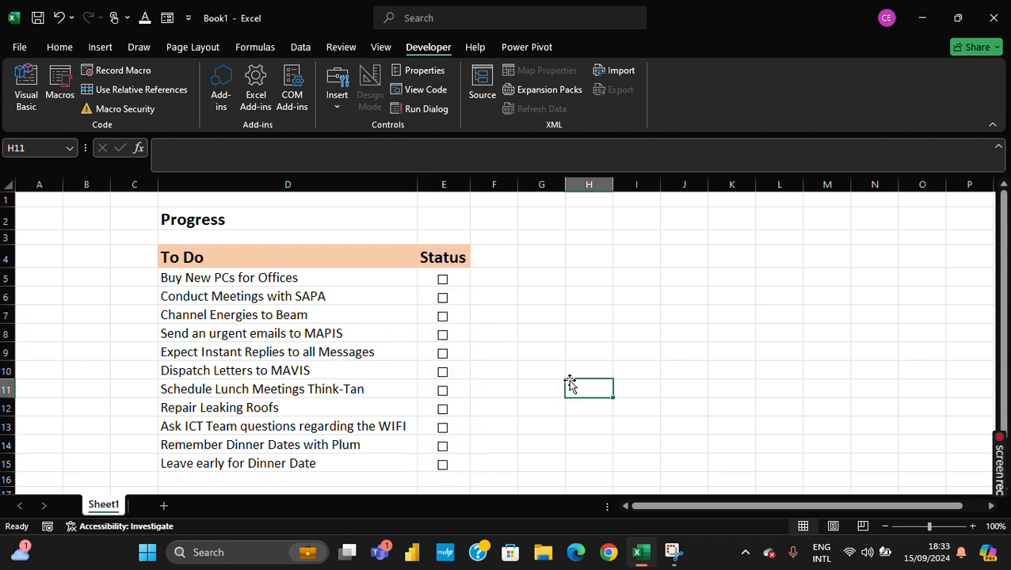
# - Try out the check boxes in rows 5 to 7 by ticking them, and clear them all again
pyautogui.click(443, 299)
pyautogui.click(443, 317)
pyautogui.click(442, 300)
pyautogui.click(442, 317)
pyautogui.click(442, 317)
pyautogui.click(442, 317)
pyautogui.click(442, 279)
pyautogui.click(442, 280)
pyautogui.click(442, 283)
pyautogui.click(442, 284)
# - Link the check box for Buy New PCs for Offices to cell $G$5 through its Format Control settings
pyautogui.keyDown('ctrl'); pyautogui.click(445, 282); pyautogui.keyUp('ctrl')
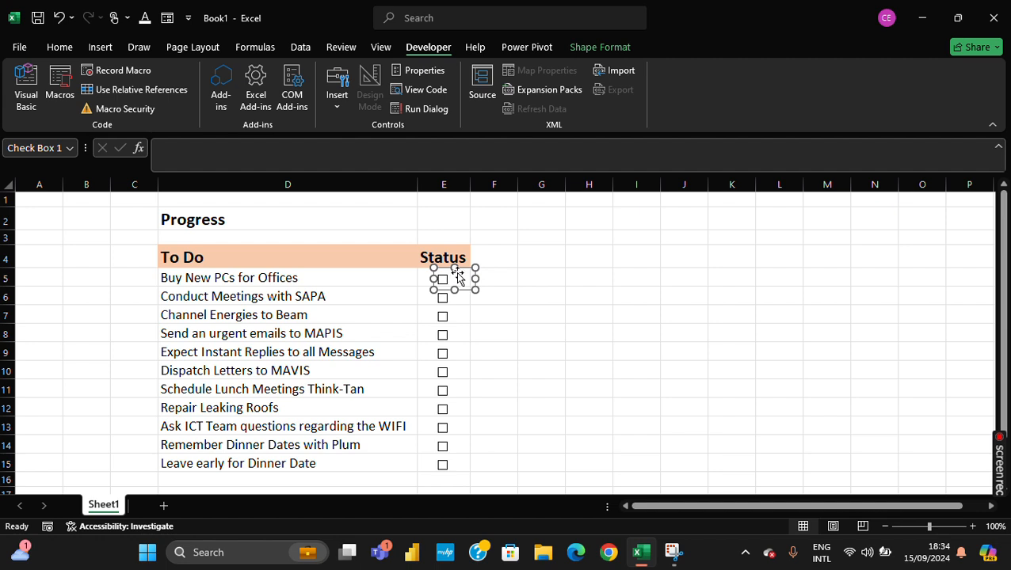
pyautogui.rightClick(468, 272)
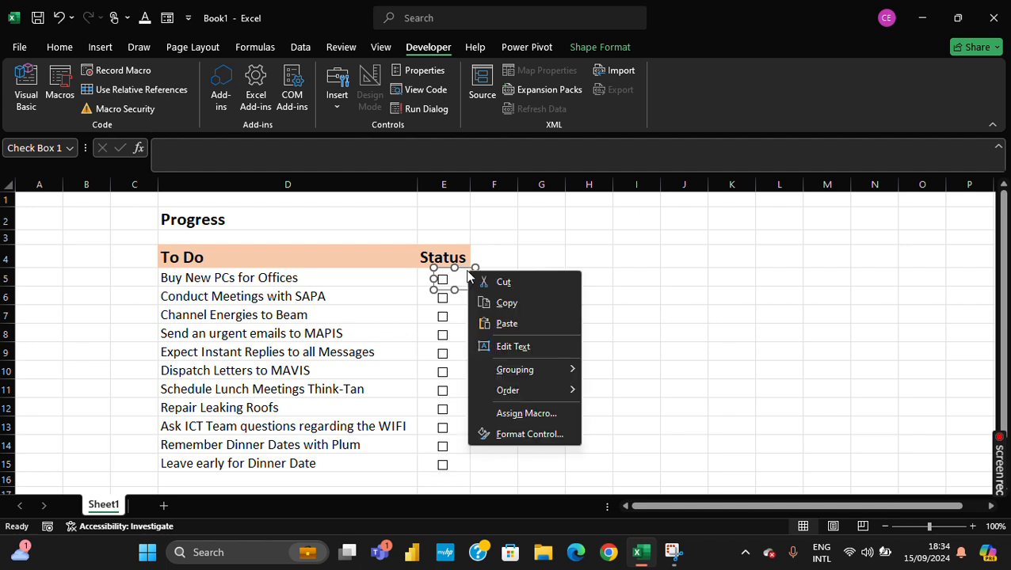
pyautogui.click(518, 435)
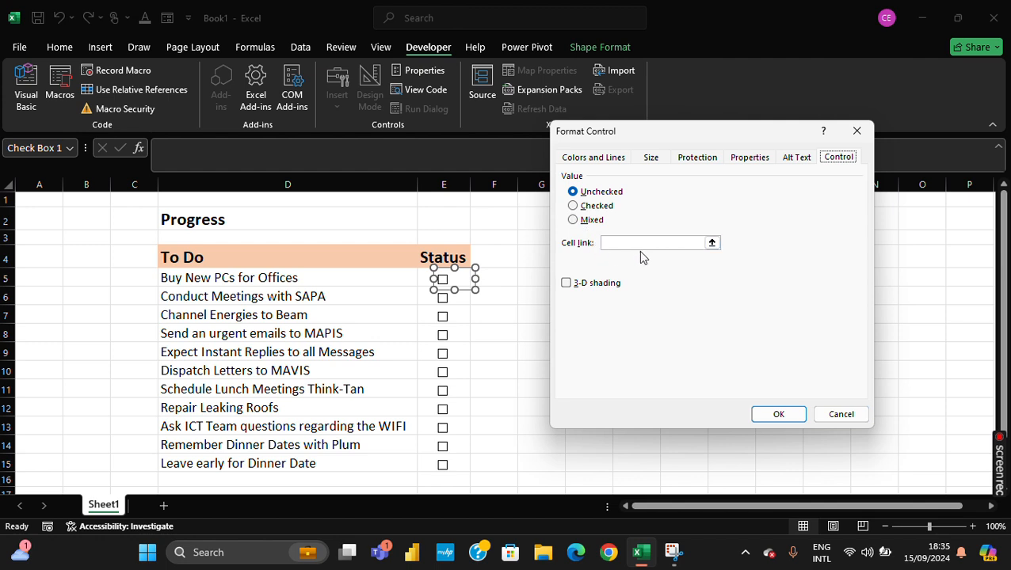
pyautogui.click(712, 244)
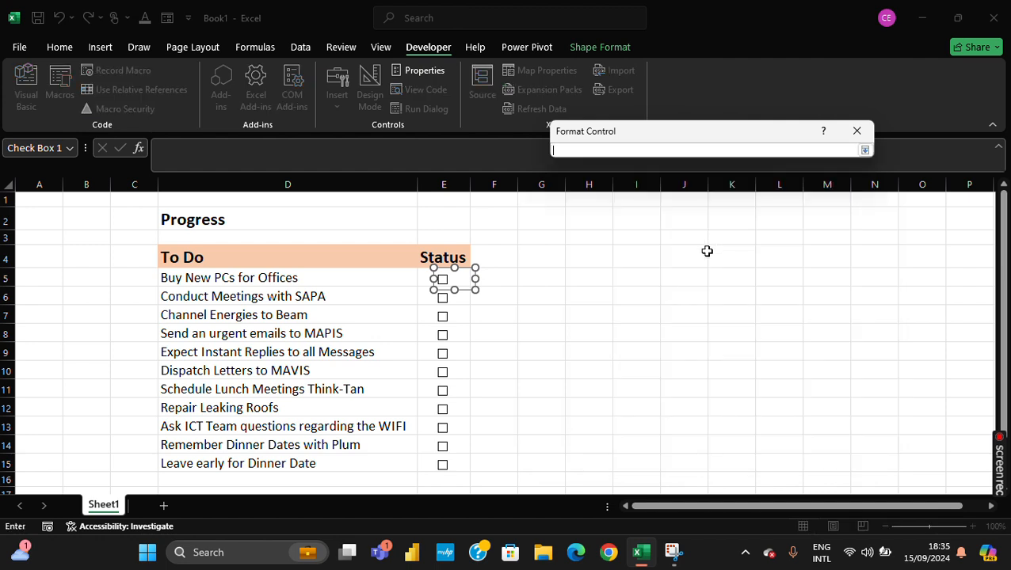
pyautogui.click(553, 277)
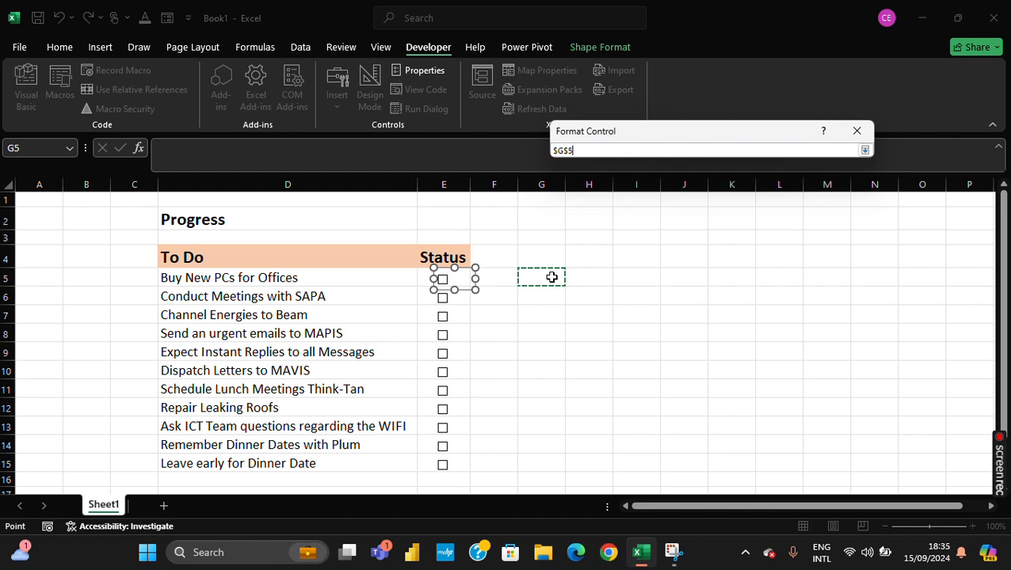
pyautogui.click(865, 149)
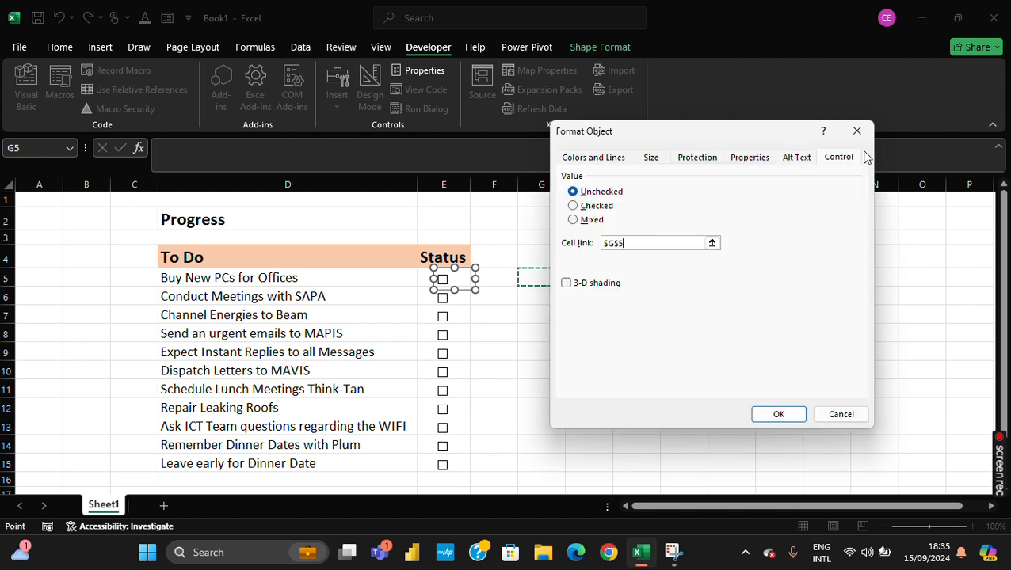
pyautogui.click(780, 415)
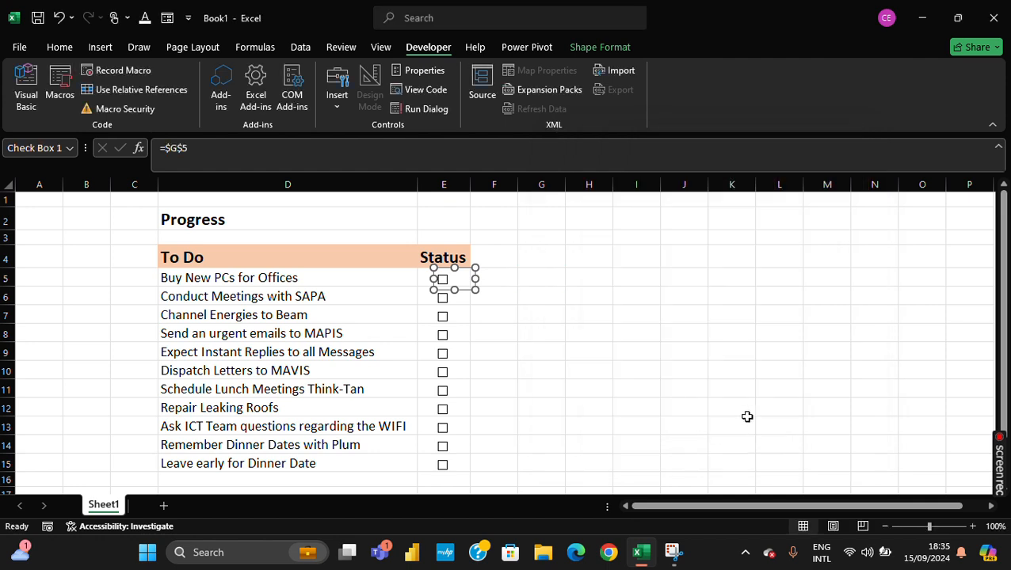
pyautogui.click(747, 419)
# - Tick and clear the check box in E5 to test its linked value in G5, leaving it cleared
pyautogui.click(443, 281)
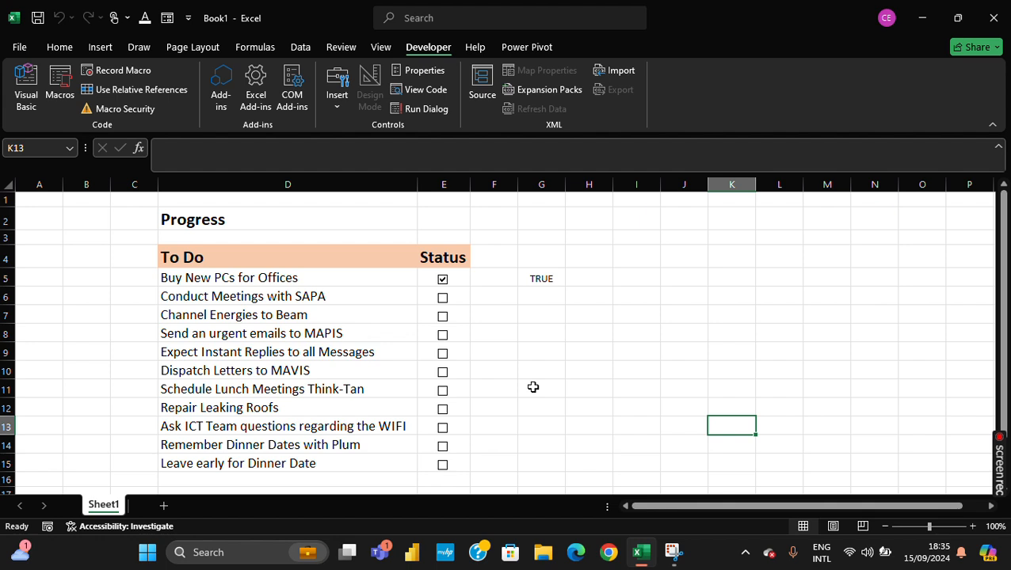
pyautogui.click(443, 282)
pyautogui.click(443, 282)
pyautogui.click(443, 282)
# - Link the check box for Conduct Meetings with SAPA to cell $G$6 and toggle it, leaving it cleared
pyautogui.keyDown('ctrl'); pyautogui.click(454, 299); pyautogui.keyUp('ctrl')
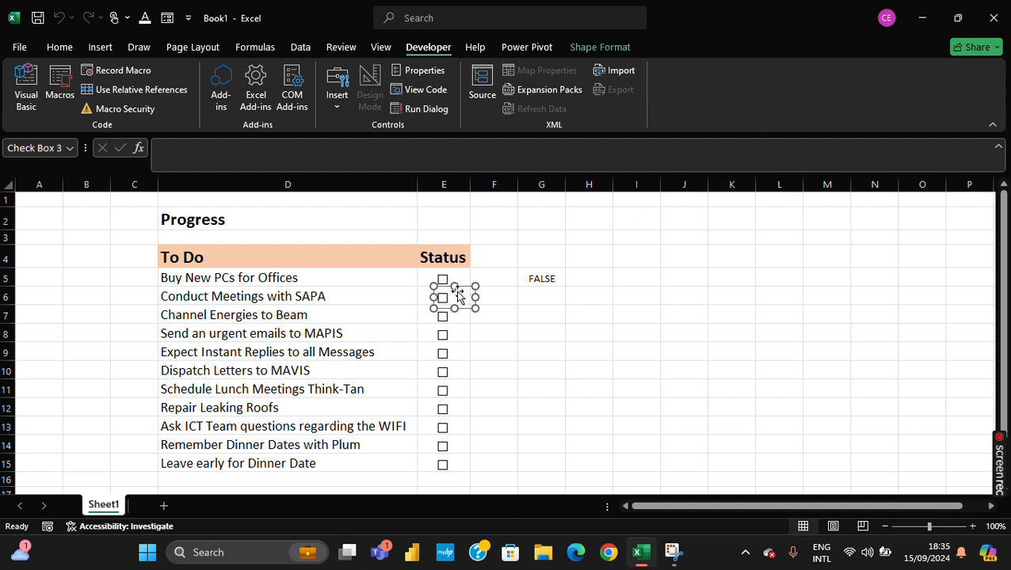
pyautogui.rightClick(460, 288)
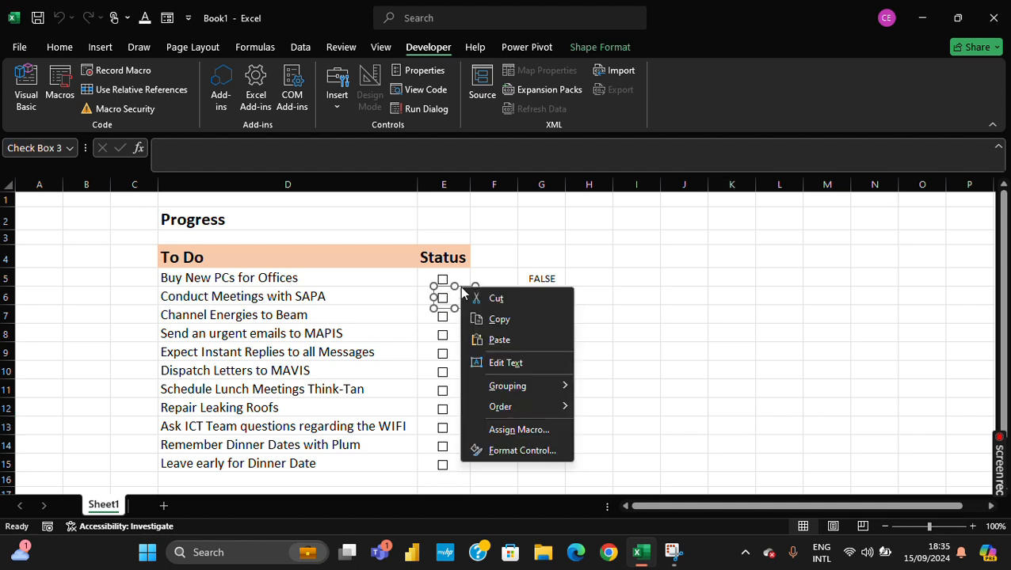
pyautogui.click(539, 451)
pyautogui.click(711, 244)
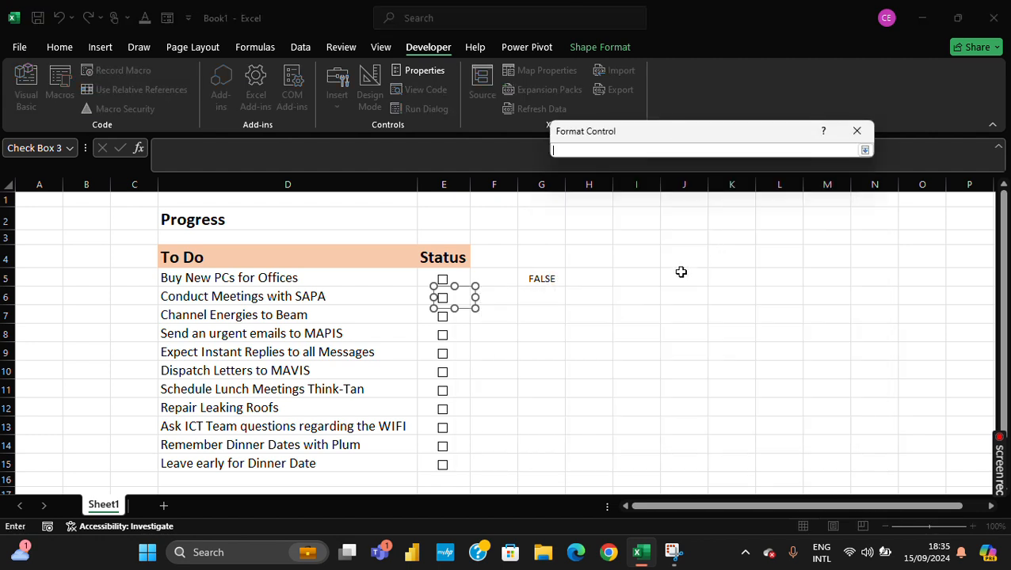
pyautogui.click(540, 300)
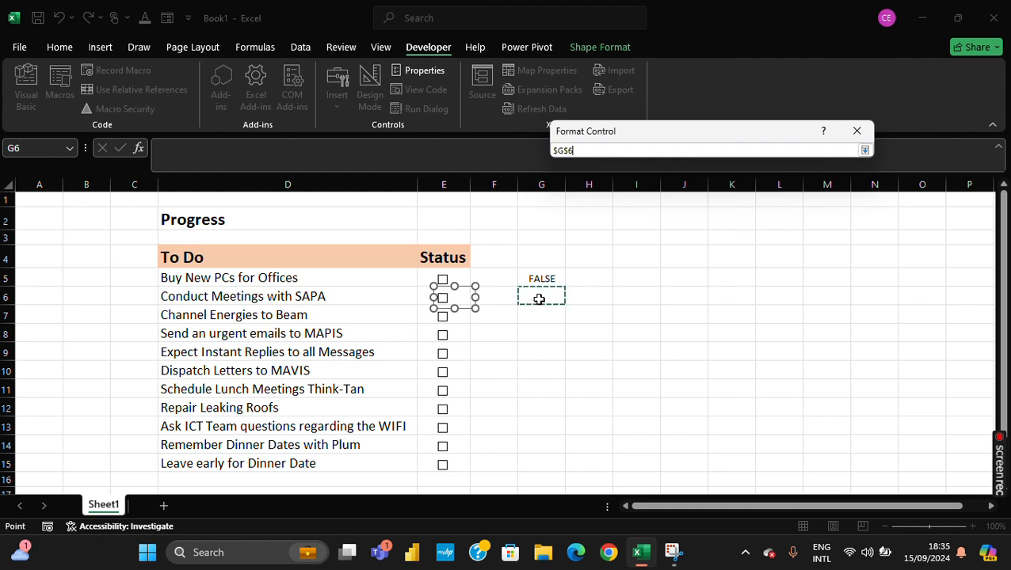
pyautogui.click(864, 150)
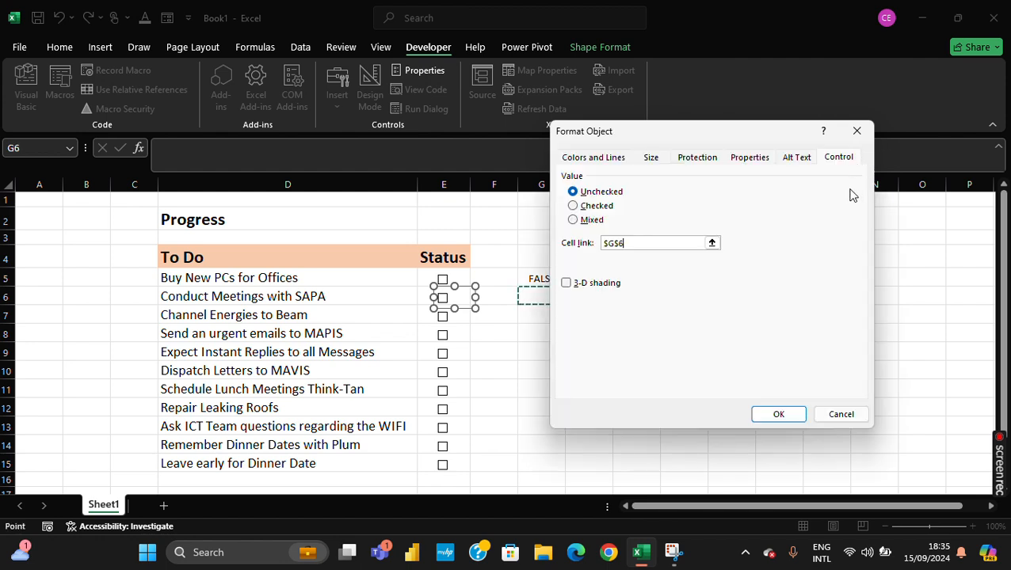
pyautogui.click(746, 415)
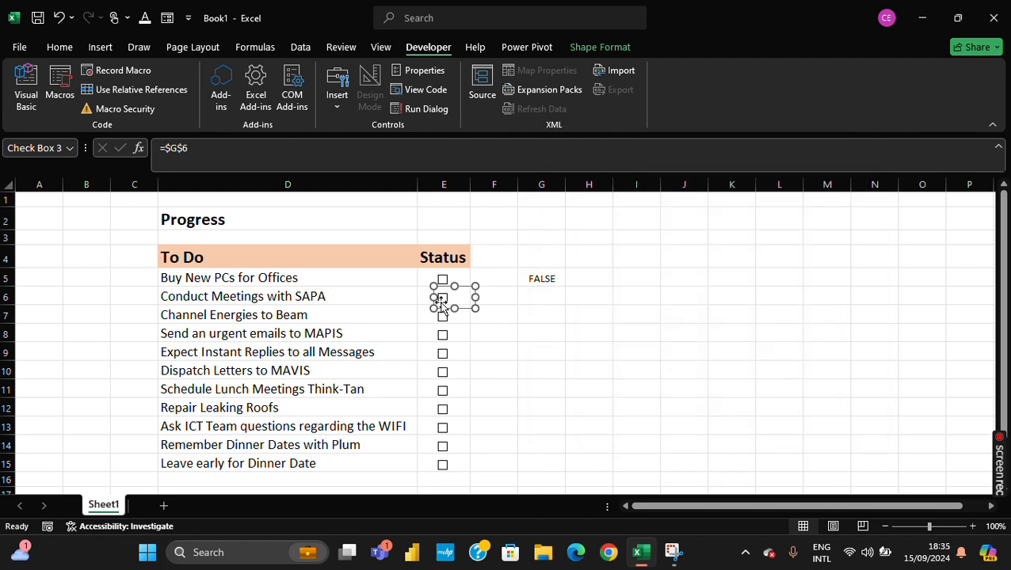
pyautogui.click(634, 295)
pyautogui.click(444, 301)
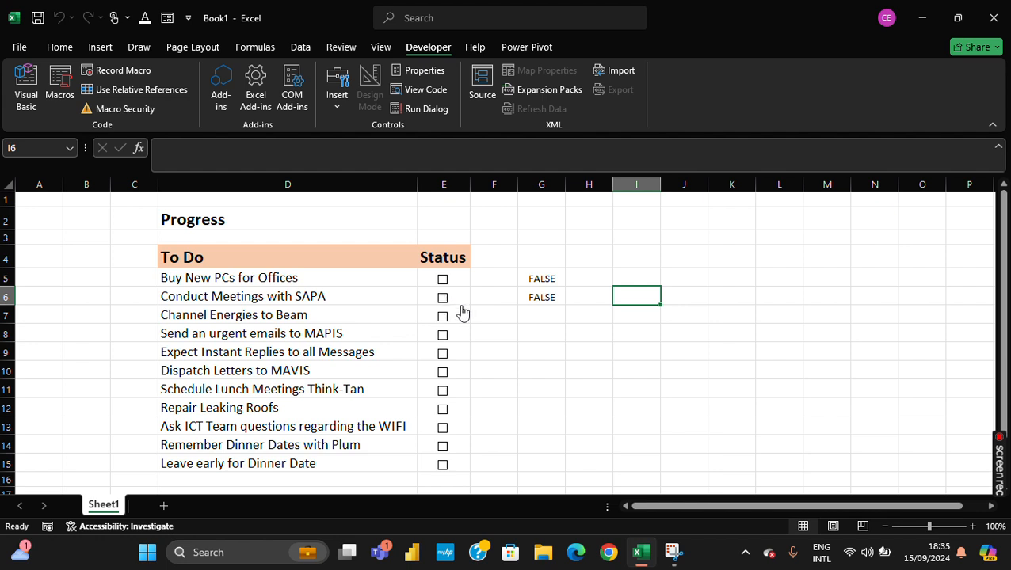
# - Link the check box for Channel Energies to Beam to cell $G$7 and toggle it to test the link
pyautogui.keyDown('ctrl'); pyautogui.click(456, 316); pyautogui.keyUp('ctrl')
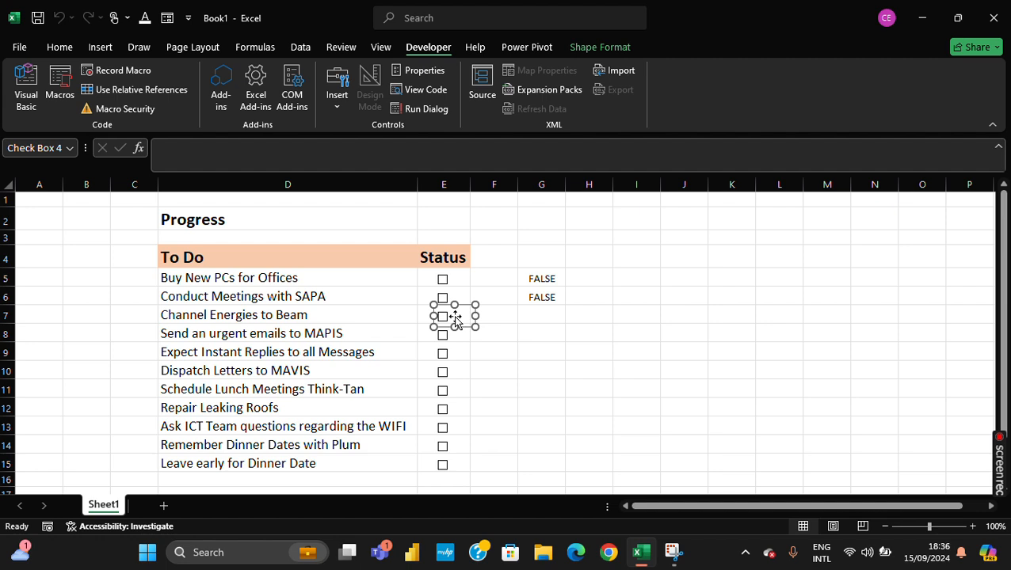
pyautogui.rightClick(455, 318)
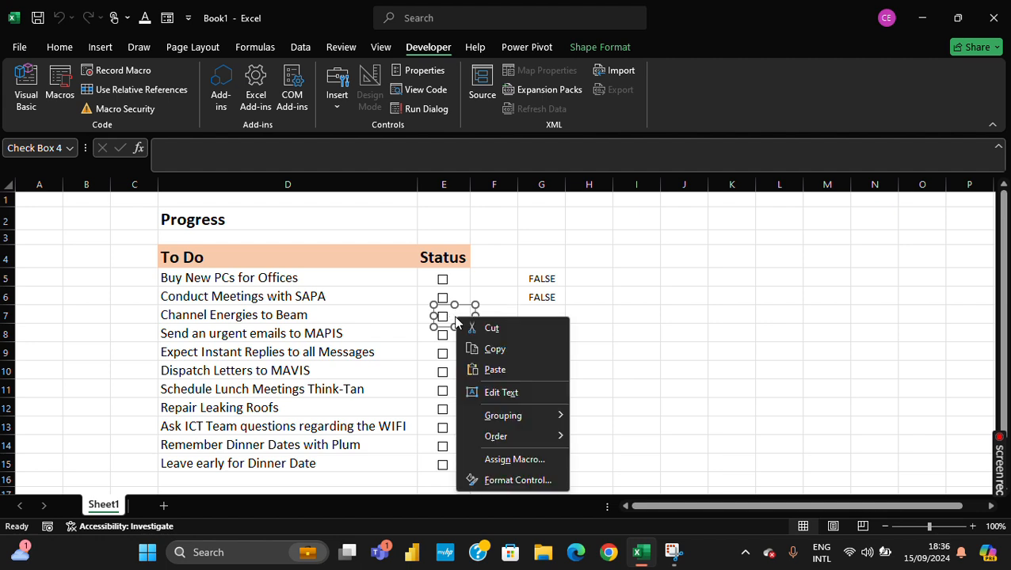
pyautogui.click(504, 478)
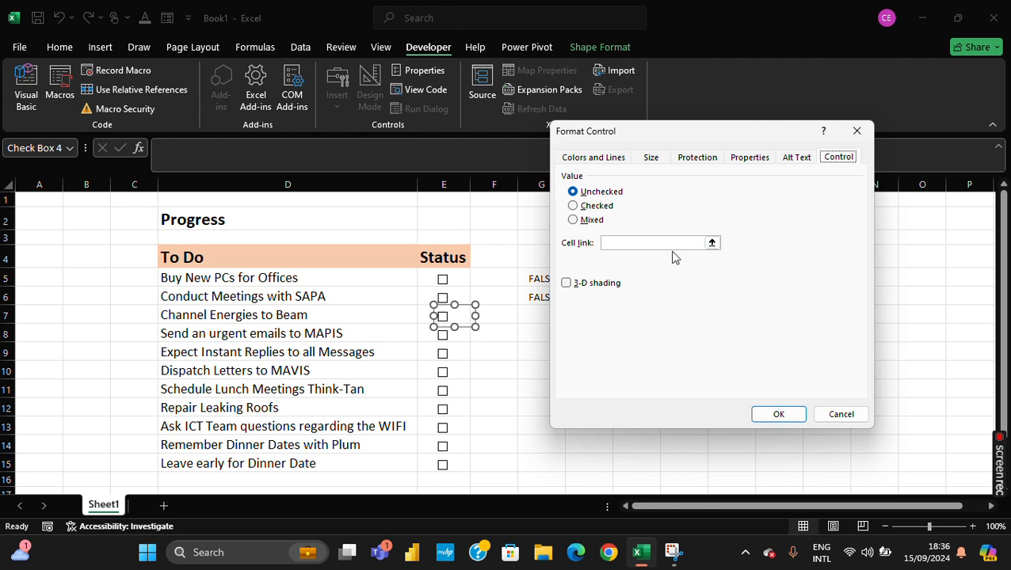
pyautogui.click(713, 244)
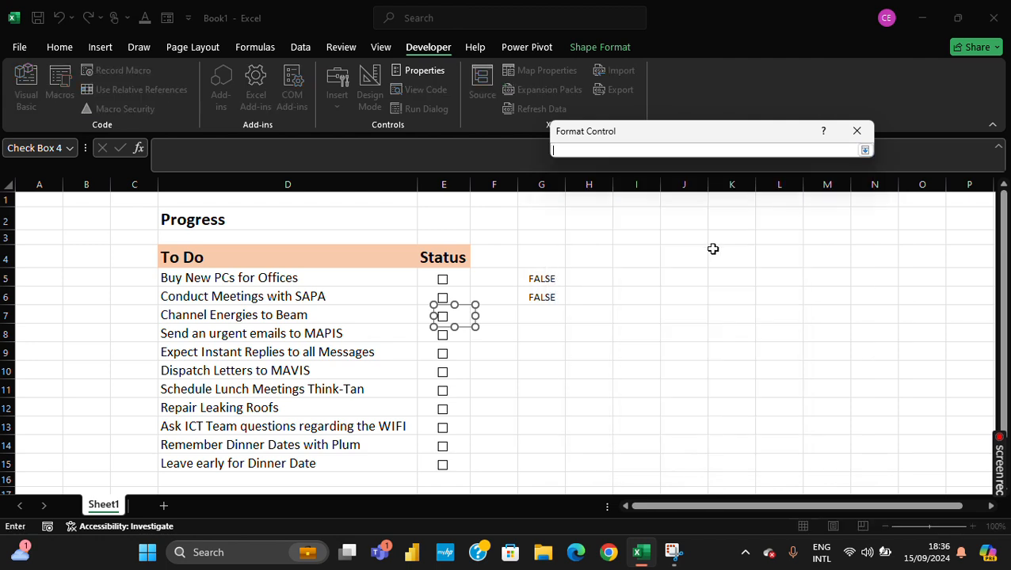
pyautogui.click(548, 316)
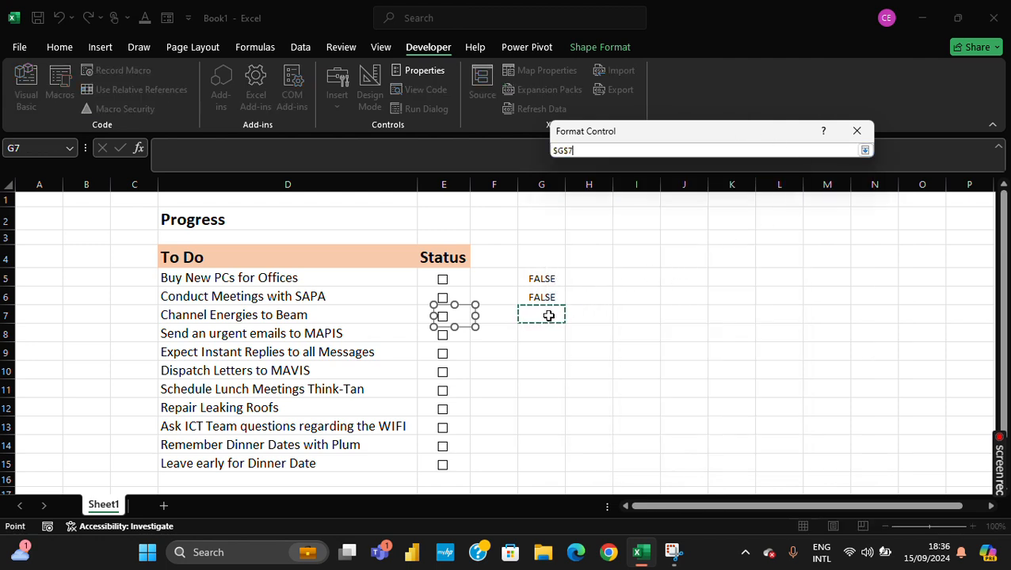
pyautogui.click(865, 151)
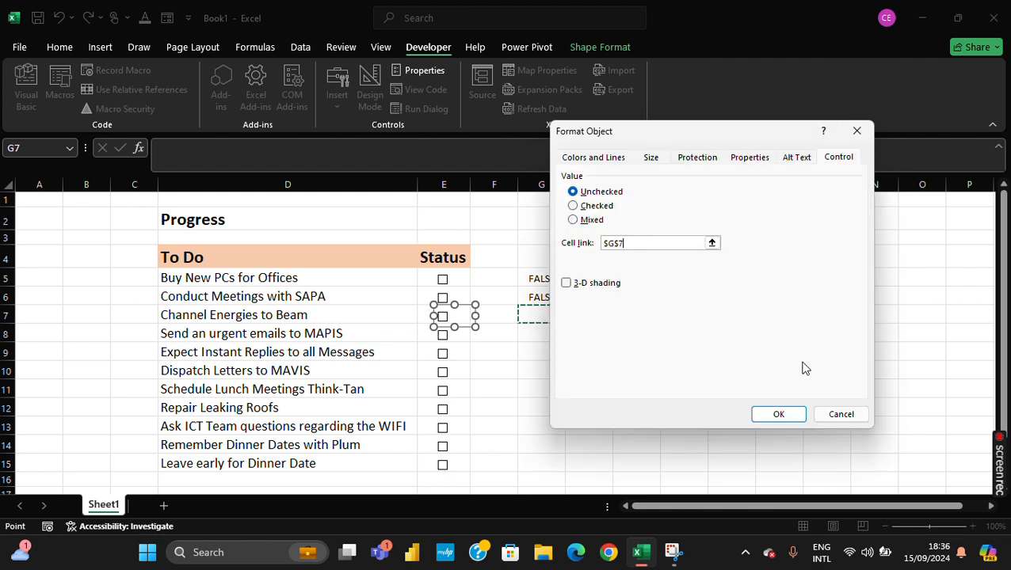
pyautogui.click(779, 416)
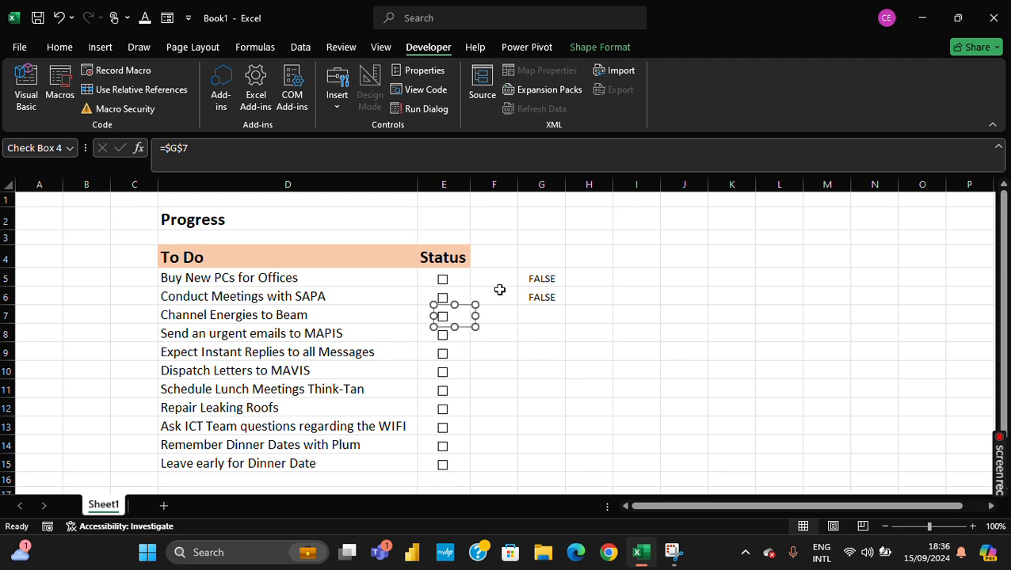
pyautogui.click(559, 331)
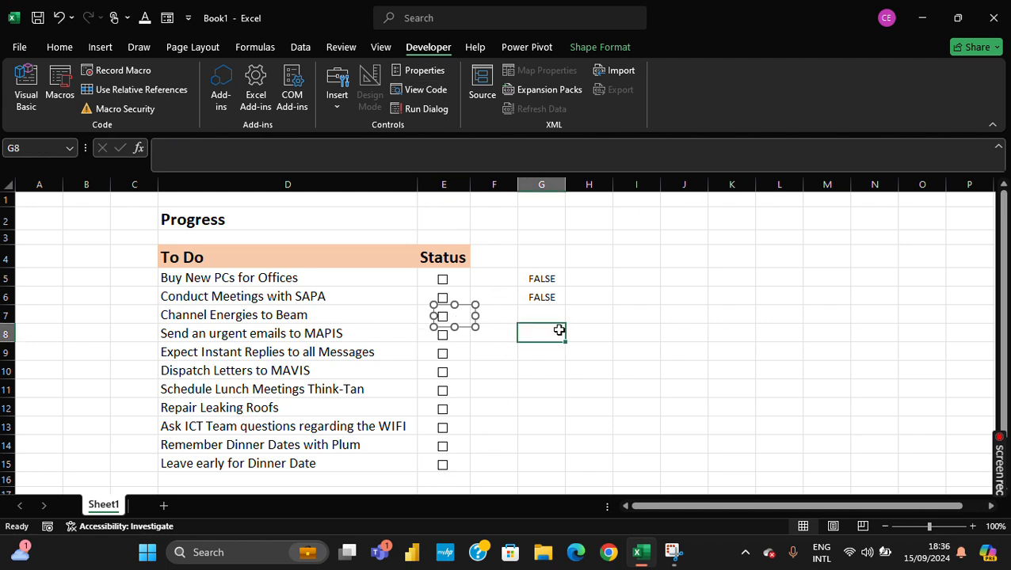
pyautogui.click(443, 318)
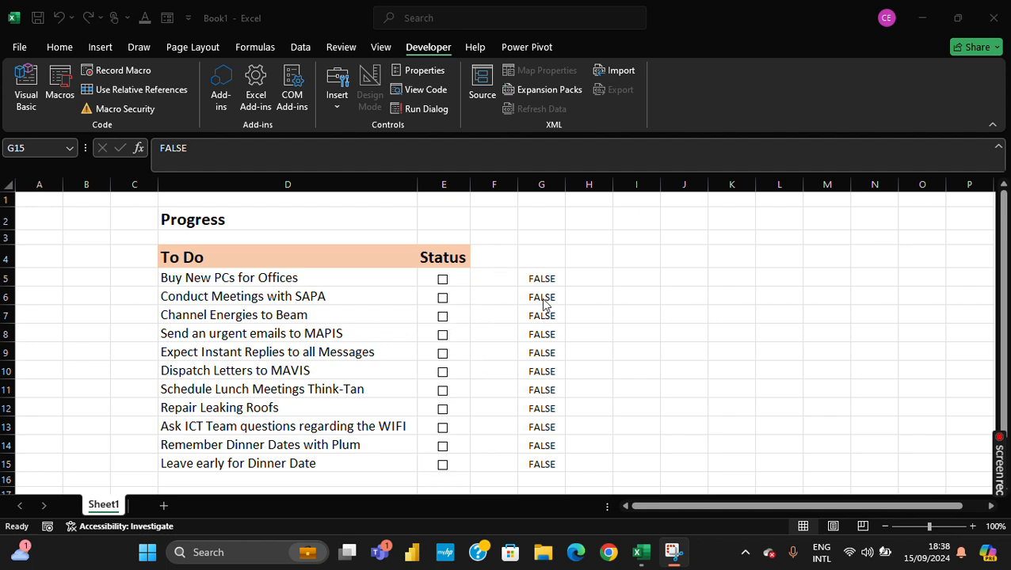
# - Tick the check boxes of the tasks in rows 5, 7, 10, 12, 14 and 15
pyautogui.click(551, 186)
pyautogui.click(582, 293)
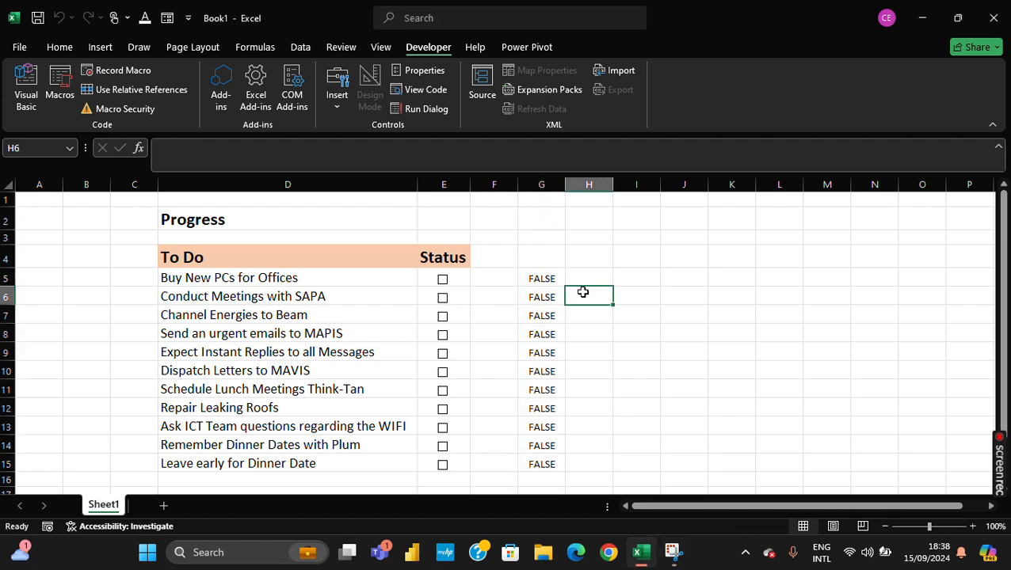
pyautogui.click(443, 280)
pyautogui.click(443, 317)
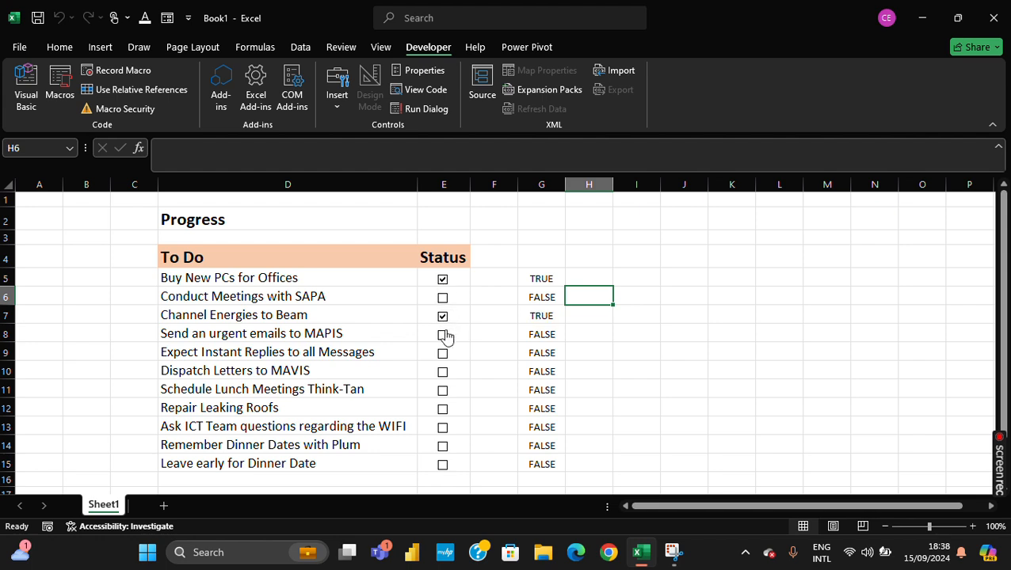
pyautogui.click(443, 372)
pyautogui.click(443, 410)
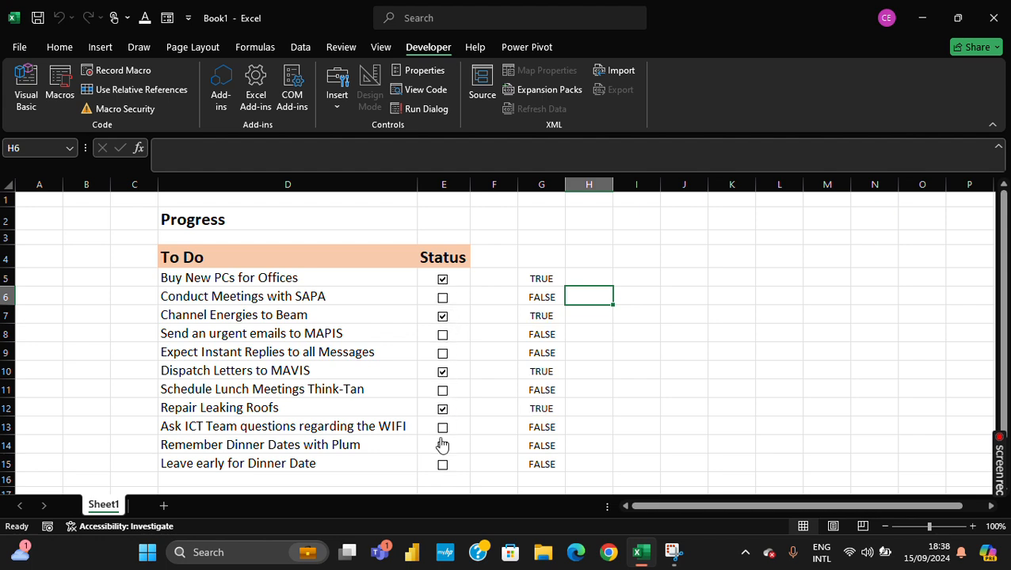
pyautogui.click(443, 446)
pyautogui.click(443, 465)
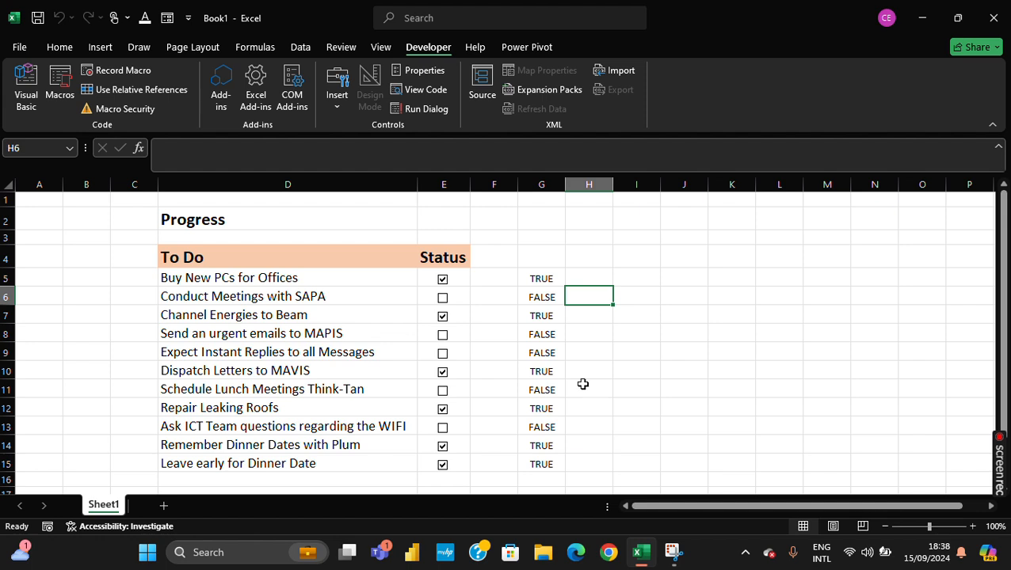
# - Start the progress formula in cell E2 with =COUNTIF(G5:G15,TRUE) to count the completed tasks
pyautogui.click(458, 224)
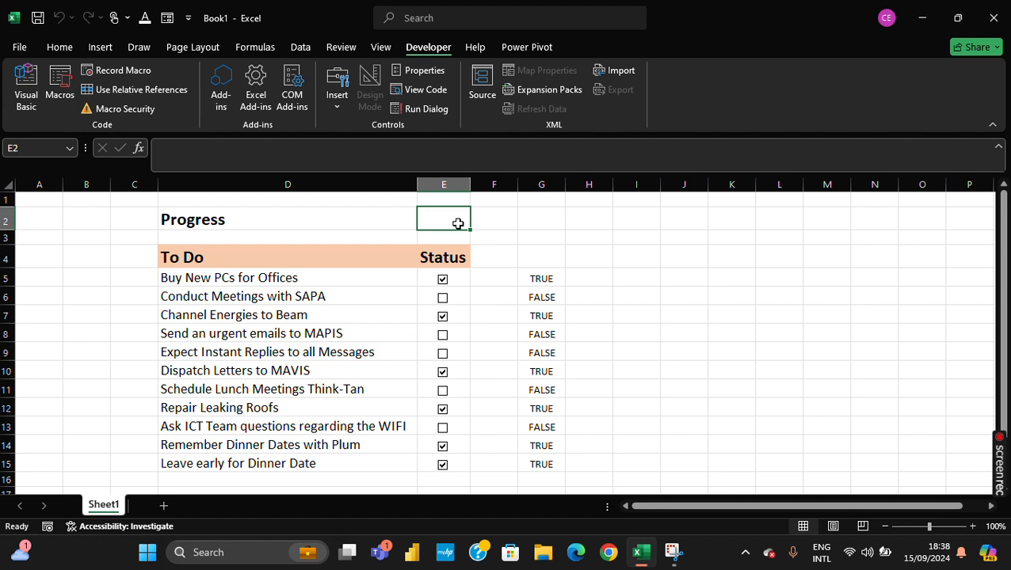
pyautogui.write('=')
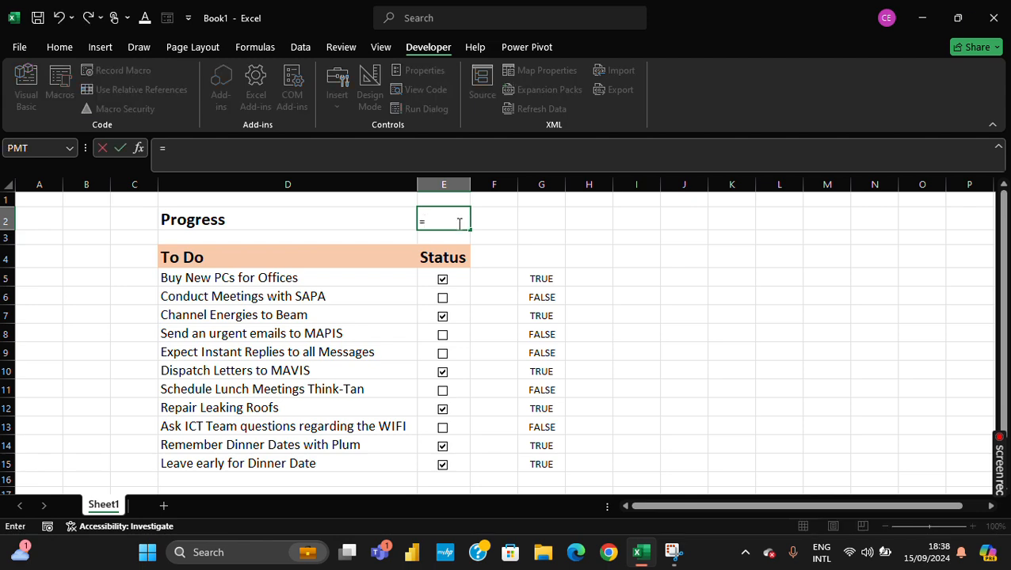
pyautogui.write('coun')
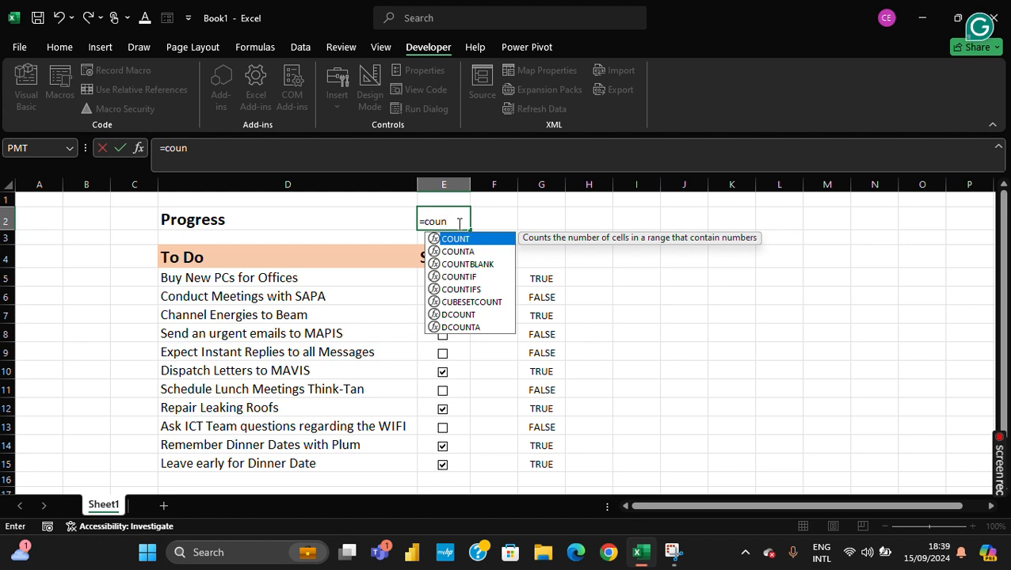
pyautogui.write('ti')
pyautogui.press('Tab')
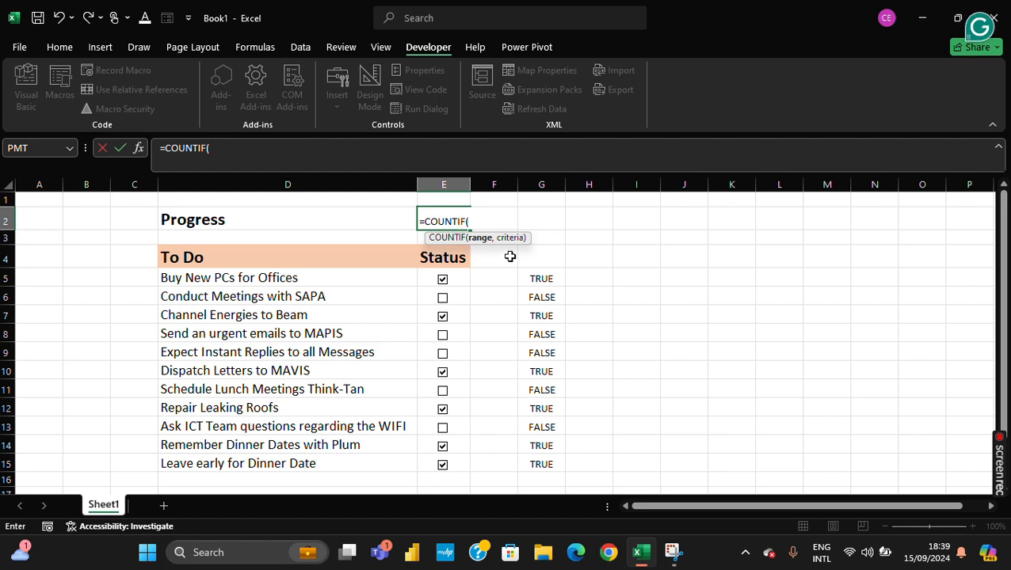
pyautogui.click(539, 279)
pyautogui.moveTo(538, 279); pyautogui.dragTo(541, 464)
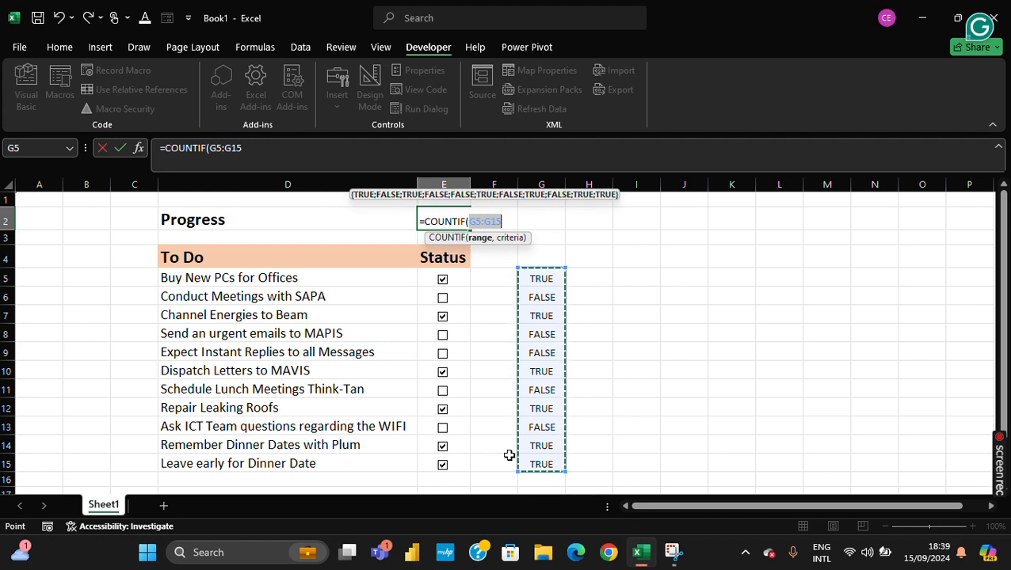
pyautogui.write(',')
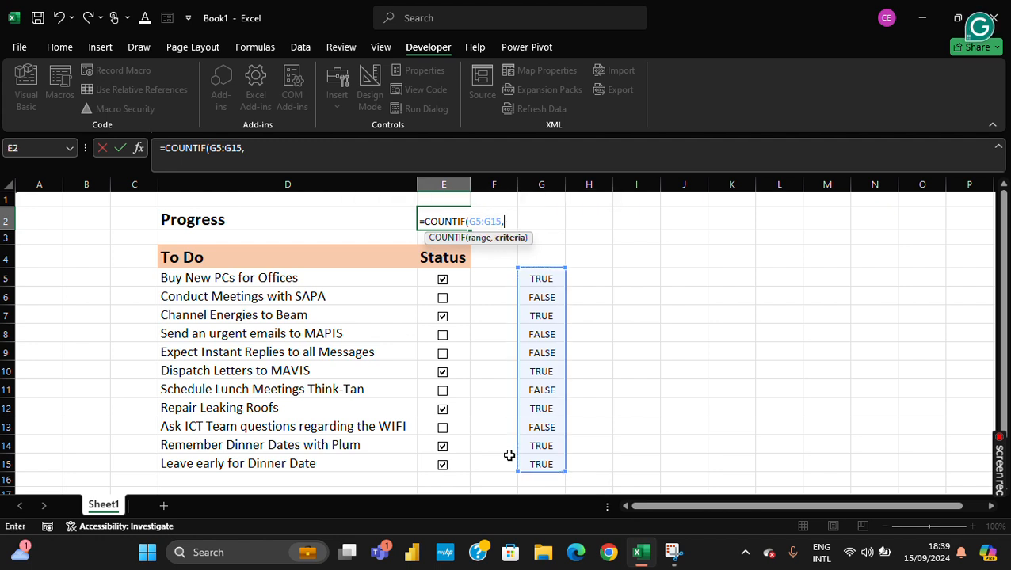
pyautogui.write('T')
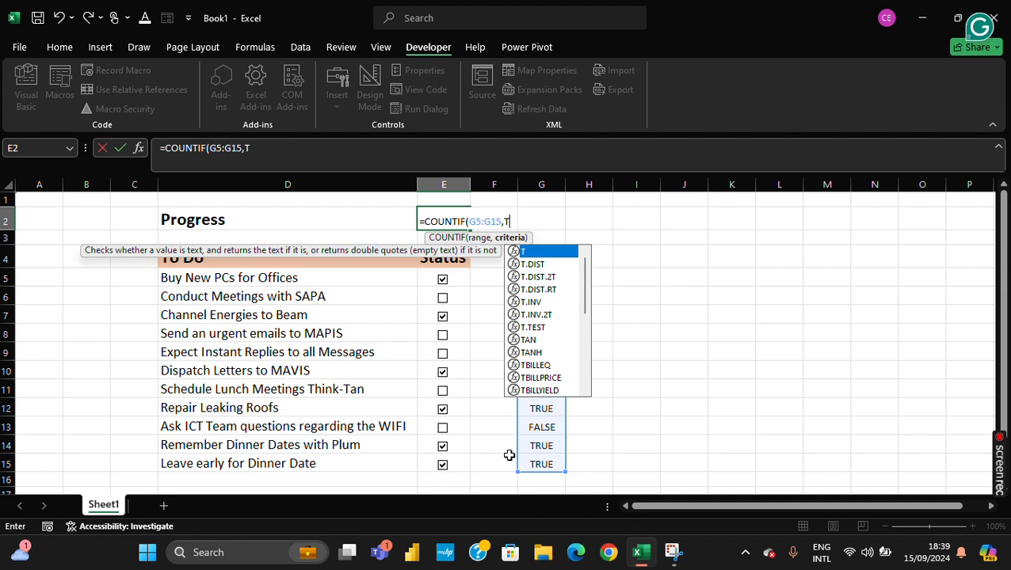
pyautogui.write('rue')
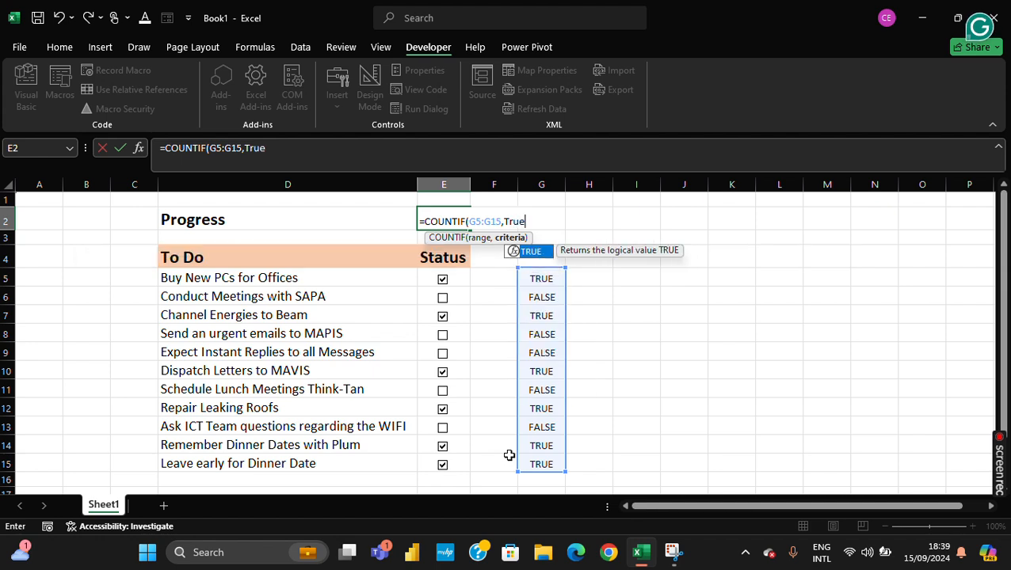
pyautogui.write(')')
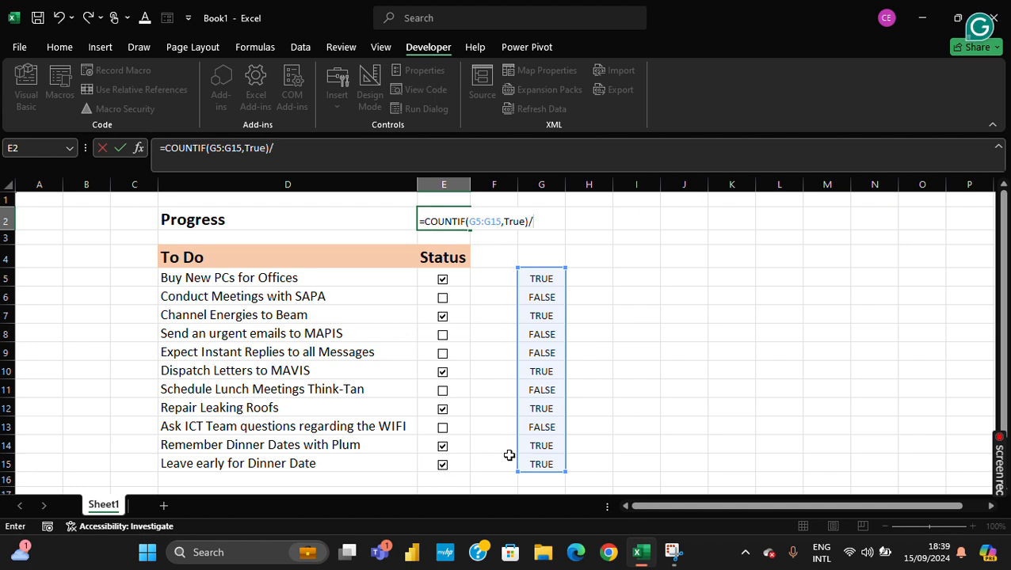
pyautogui.write('/co')
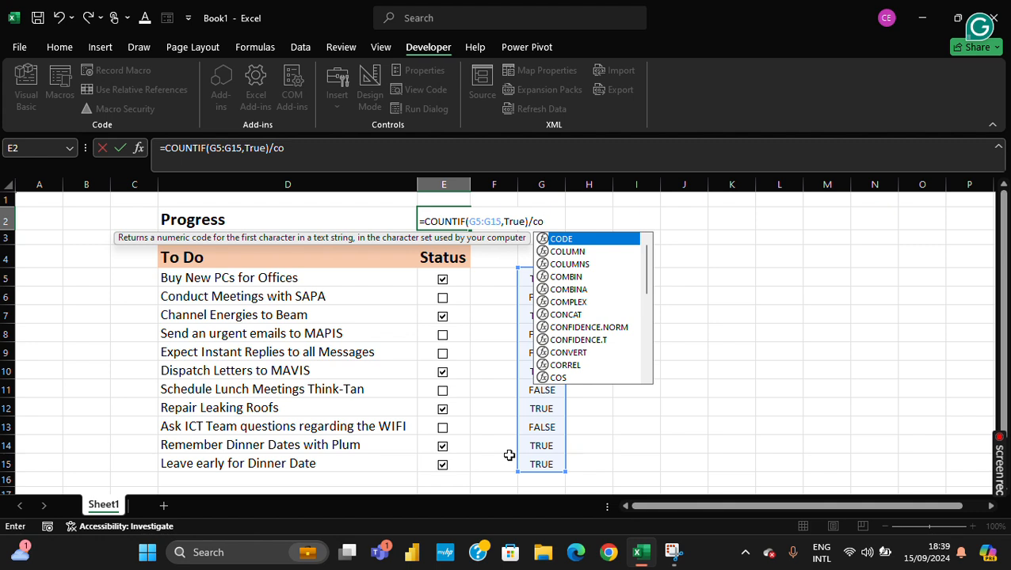
pyautogui.write('unt')
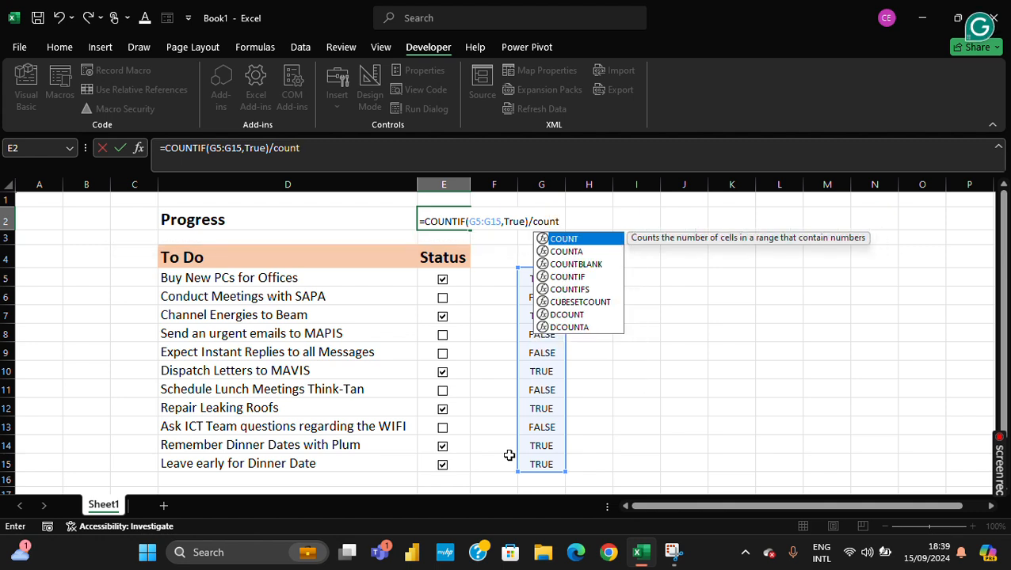
# - Divide the count in E2's formula by COUNTA(D5:D15) and enter the formula
pyautogui.press('Down')
pyautogui.press('Tab')
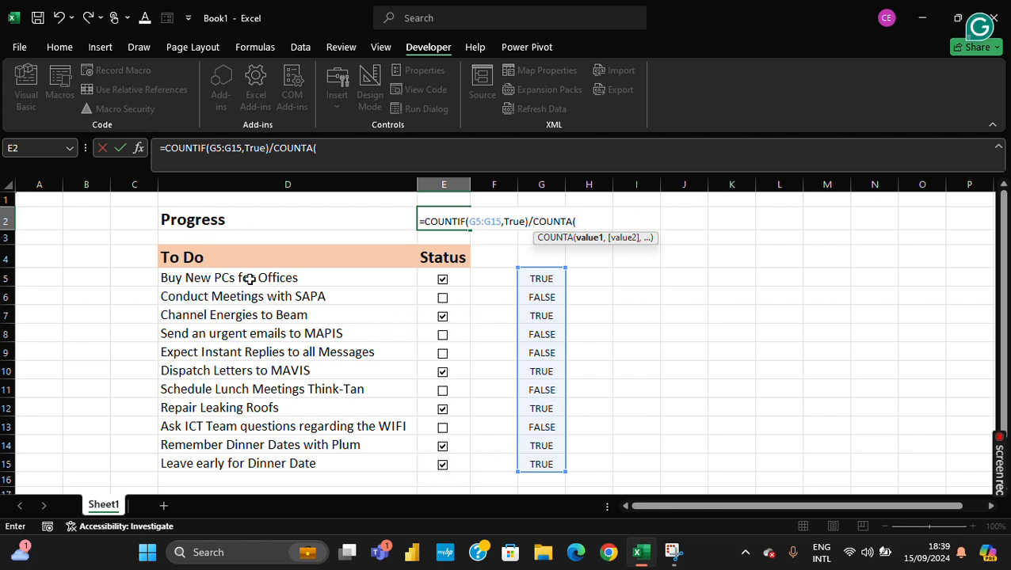
pyautogui.moveTo(248, 279); pyautogui.dragTo(256, 467)
pyautogui.write(')')
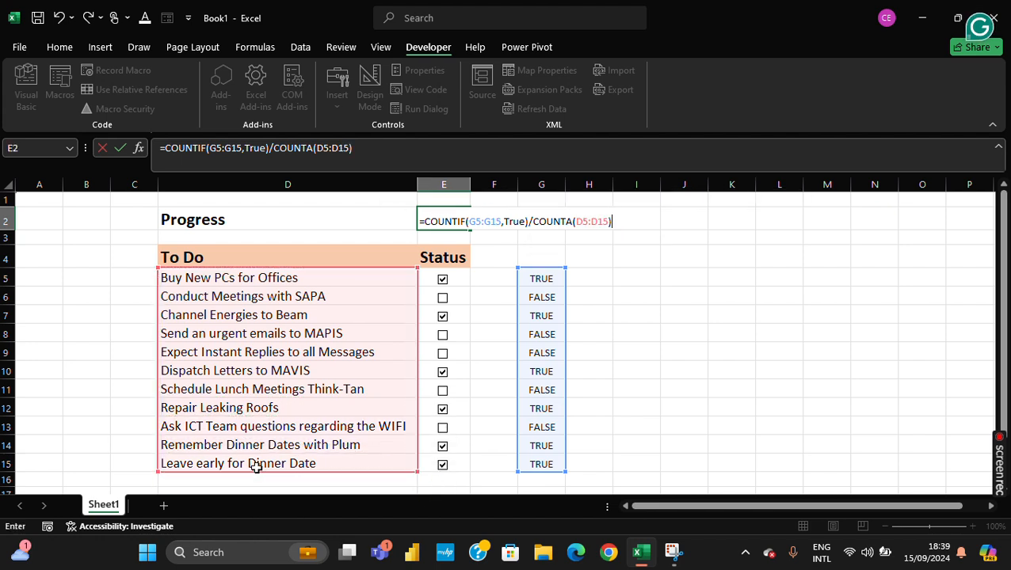
pyautogui.press('Return')
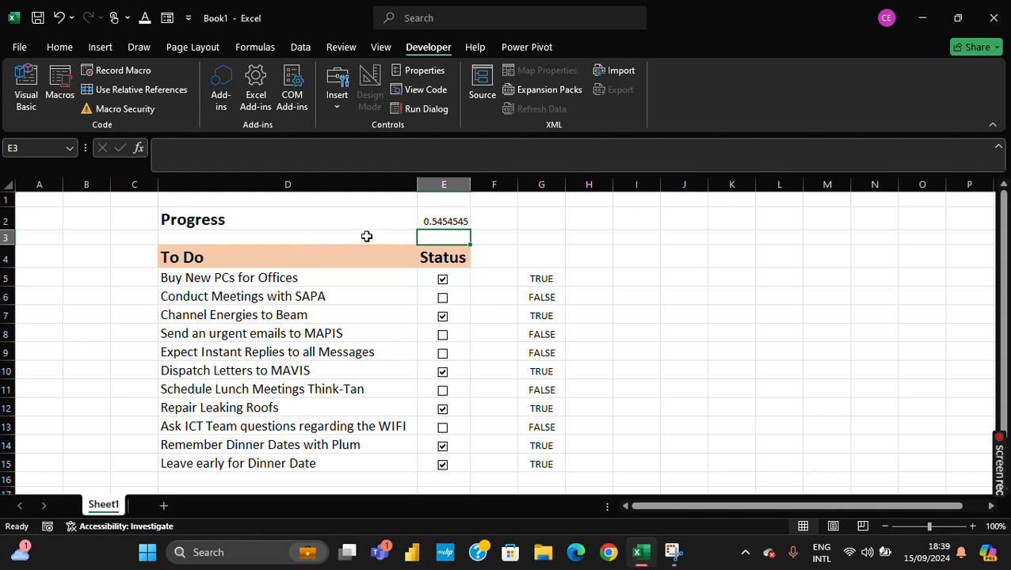
# - Format the progress value in cell E2 as a percentage
pyautogui.click(426, 221)
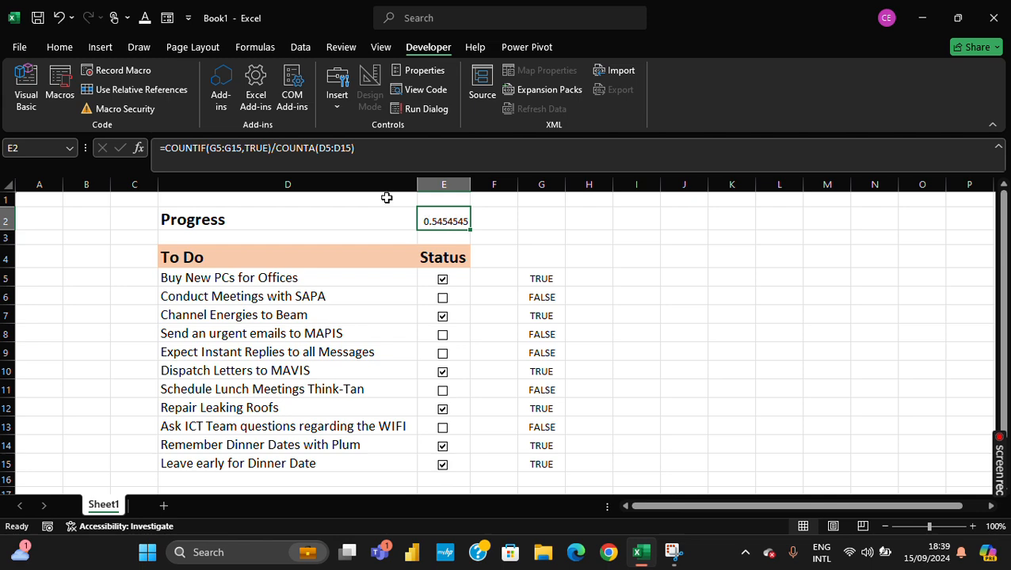
pyautogui.click(64, 48)
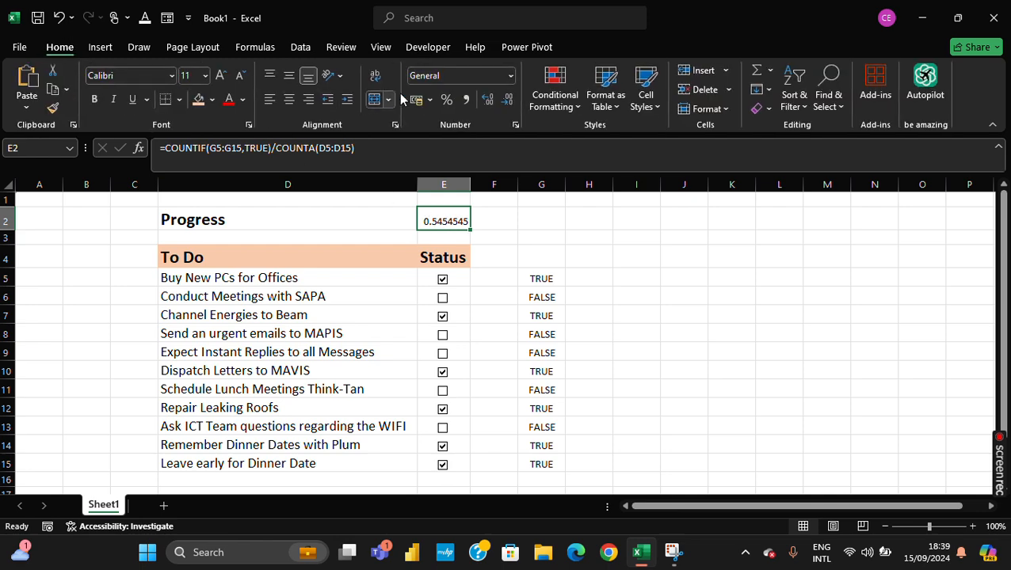
pyautogui.click(446, 101)
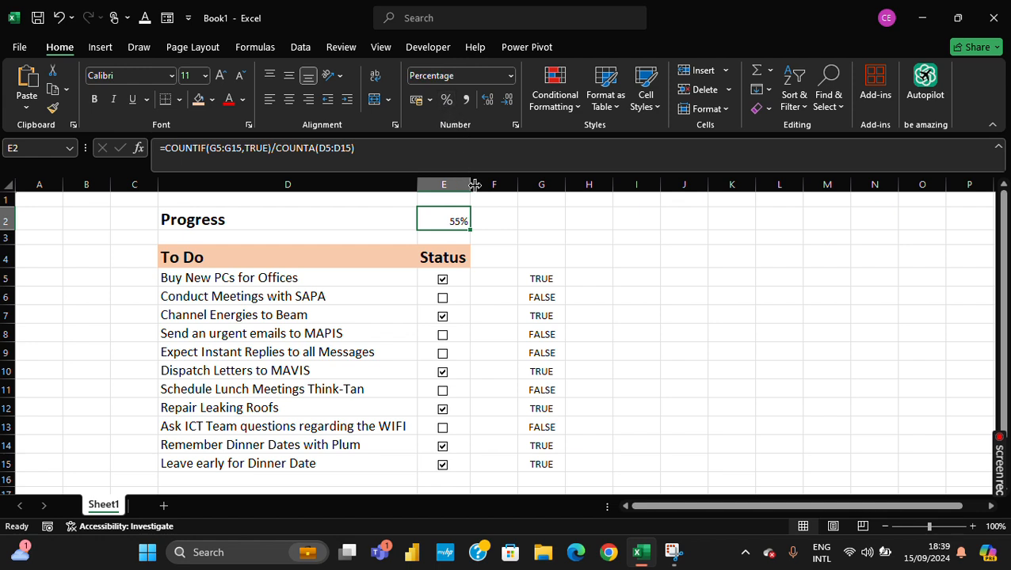
# - Widen column E slightly and increase the font size of cell E2 to 14
pyautogui.moveTo(473, 184); pyautogui.dragTo(479, 184)
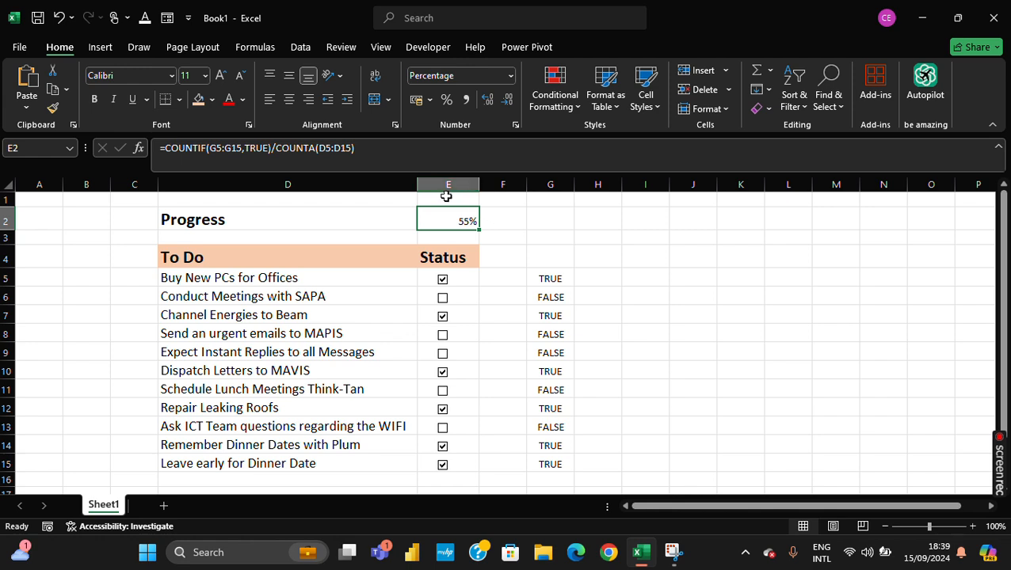
pyautogui.click(222, 77)
pyautogui.click(223, 77)
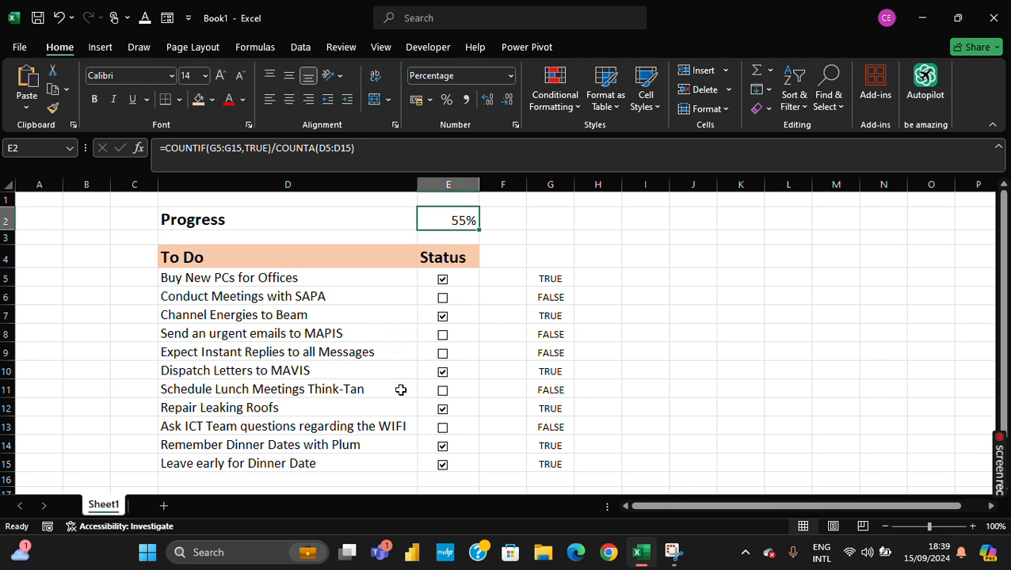
# - Tick the remaining check boxes in rows 6, 8, 9, 11 and 13 to test the progress percentage
pyautogui.click(442, 299)
pyautogui.click(443, 335)
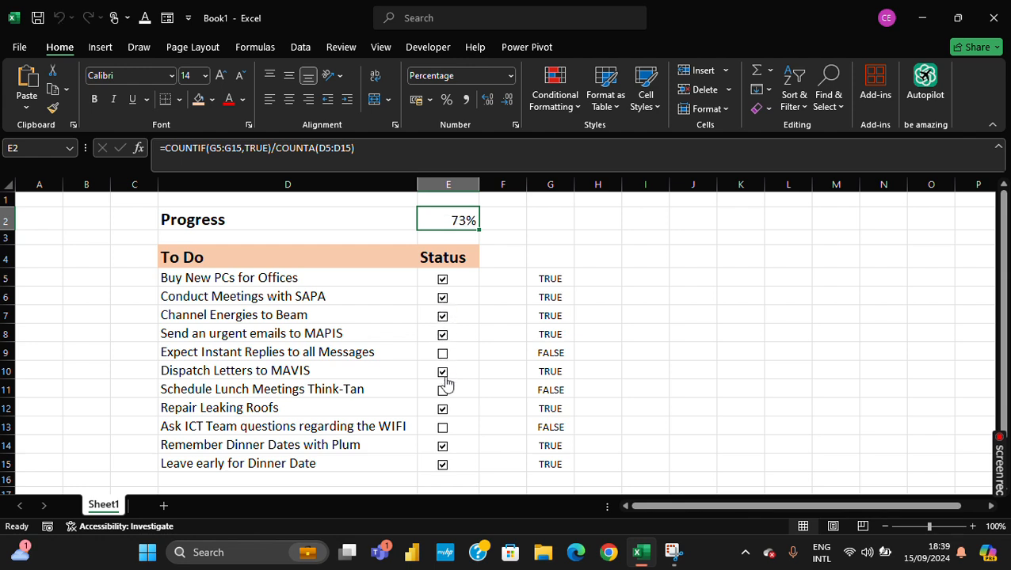
pyautogui.click(442, 354)
pyautogui.click(442, 390)
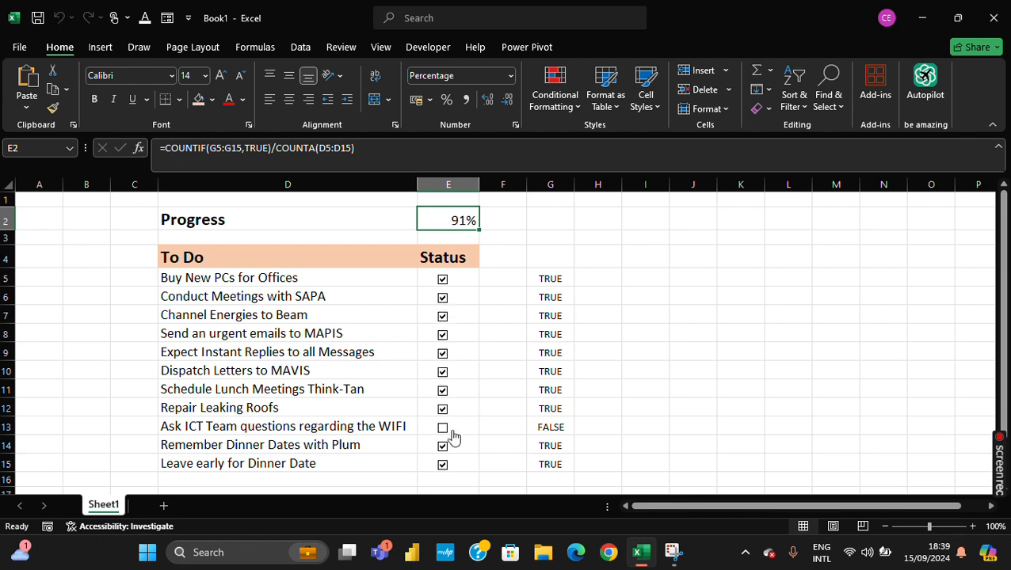
pyautogui.click(444, 429)
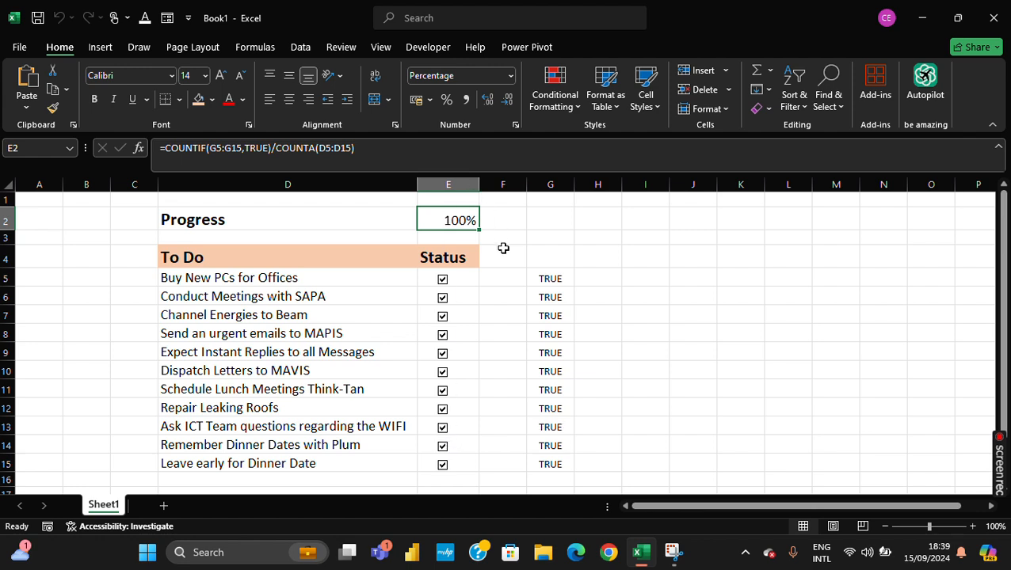
# - Clear the check boxes of the tasks in rows 5, 6, 8, 11, 13 and 15
pyautogui.click(442, 279)
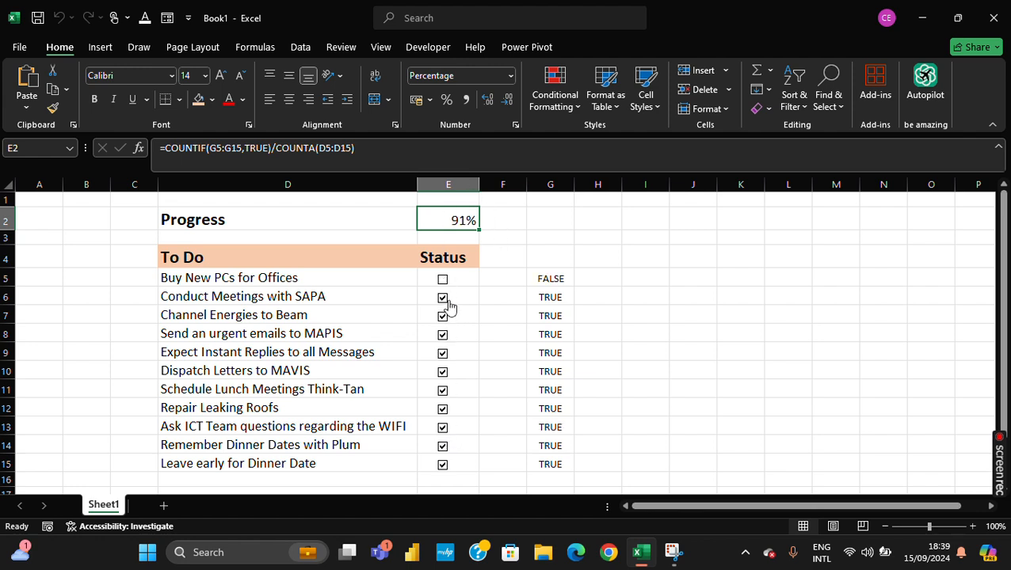
pyautogui.click(442, 297)
pyautogui.click(442, 335)
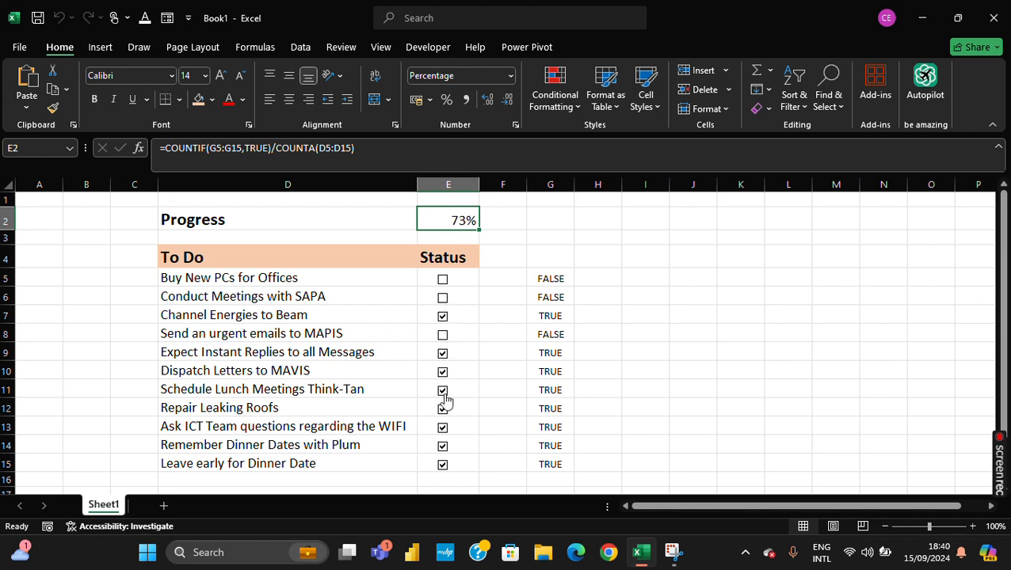
pyautogui.click(442, 390)
pyautogui.click(442, 428)
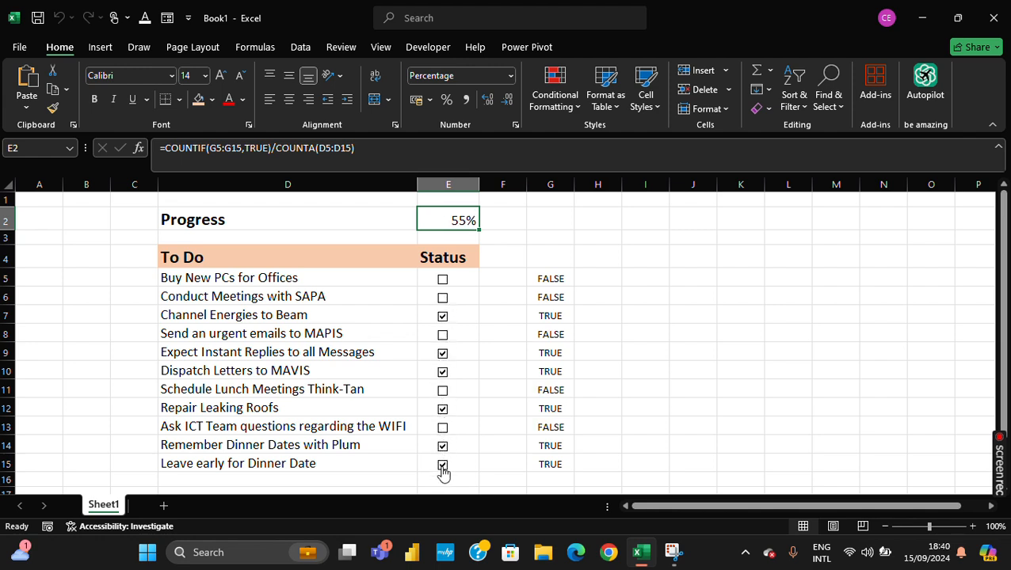
pyautogui.click(442, 465)
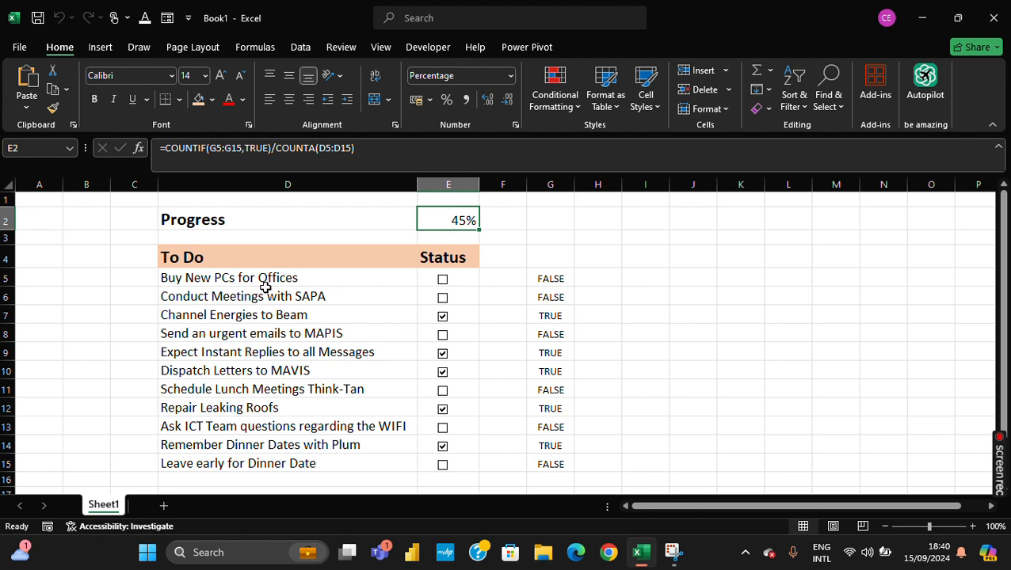
# - Tick the check boxes for Buy New PCs for Offices, Send an urgent emails to MAPIS and Schedule Lunch Meetings Think-Tan
pyautogui.click(444, 281)
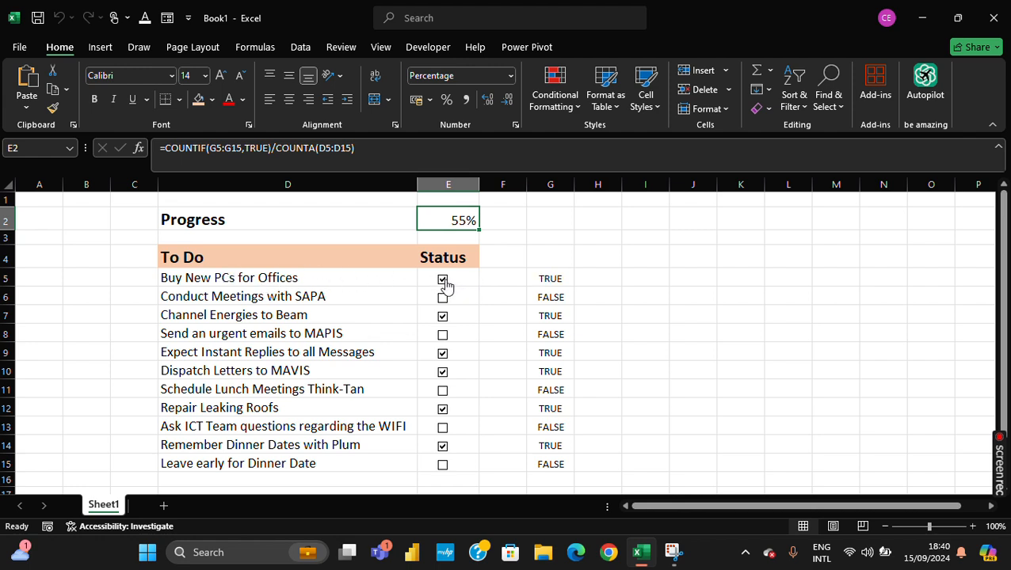
pyautogui.click(442, 335)
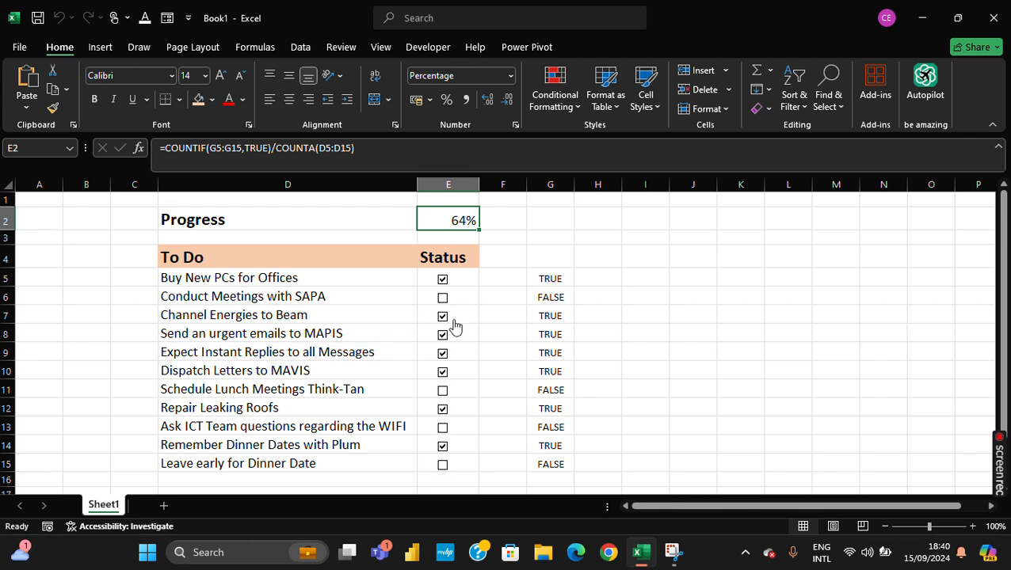
pyautogui.click(442, 390)
# - Enter the heading Activities Remaining in cell I4
pyautogui.click(641, 256)
pyautogui.press('Left')
pyautogui.press('Left')
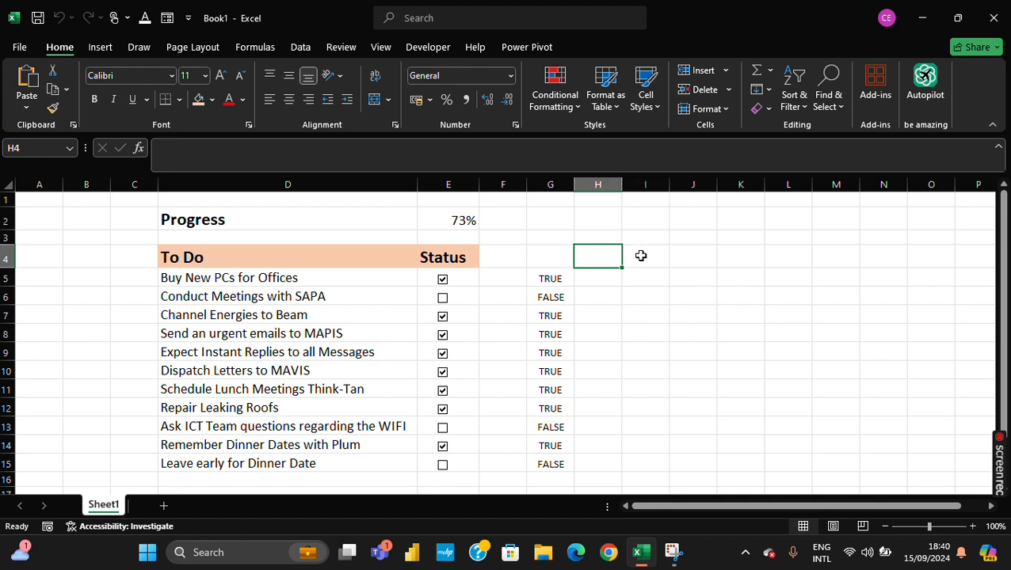
pyautogui.press('Right')
pyautogui.press('Right')
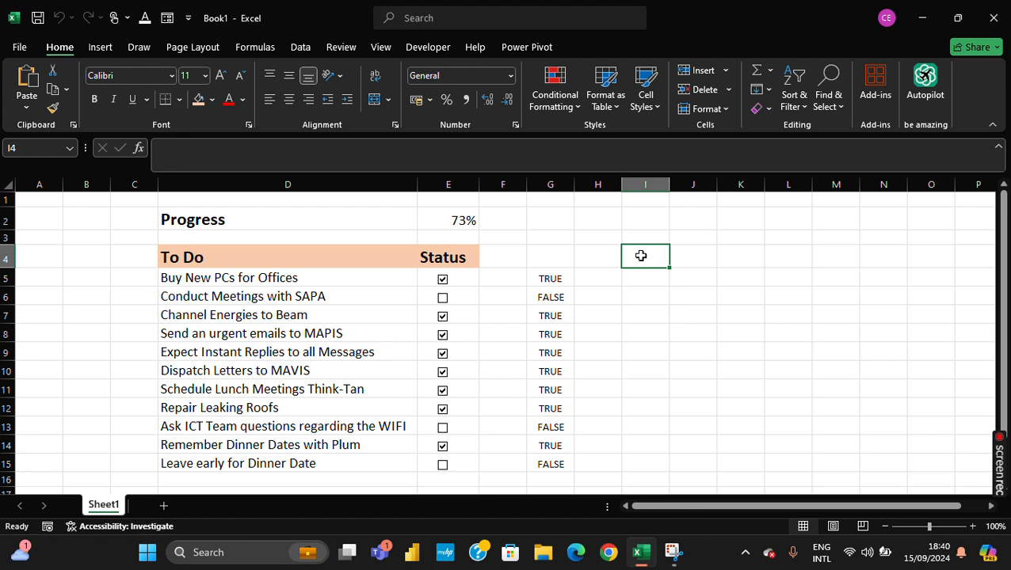
pyautogui.write('List of')
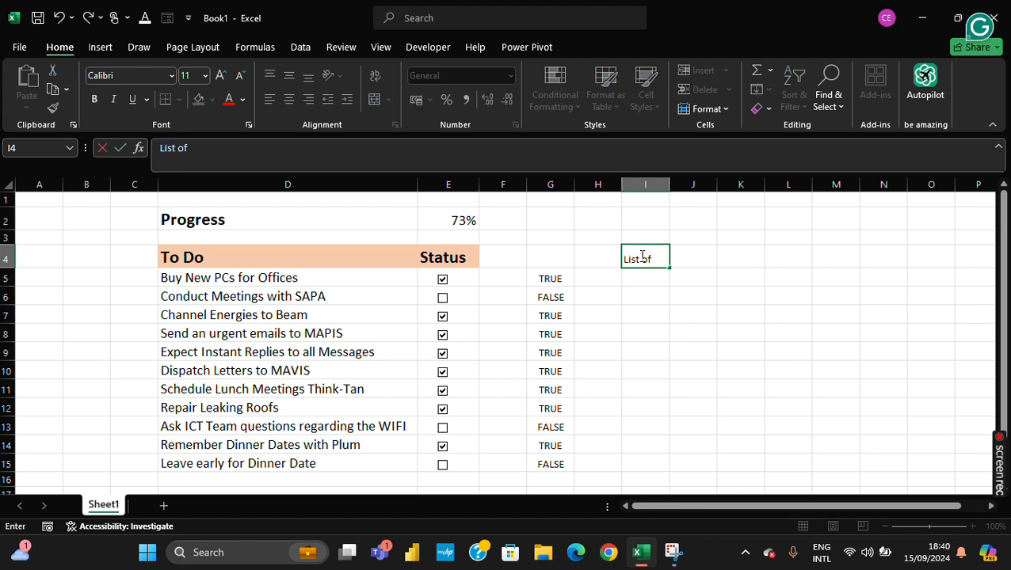
pyautogui.write(' Activit')
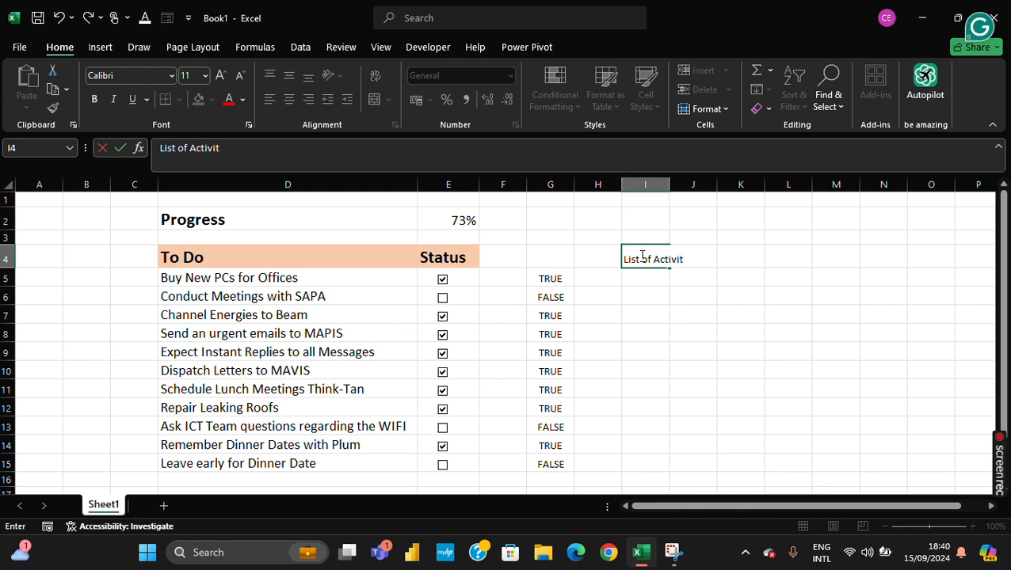
pyautogui.press('BackSpace')
pyautogui.press('BackSpace')
pyautogui.press('BackSpace')
pyautogui.press('BackSpace')
pyautogui.press('BackSpace')
pyautogui.press('BackSpace')
pyautogui.press('BackSpace')
pyautogui.press('BackSpace')
pyautogui.press('BackSpace')
pyautogui.press('BackSpace')
pyautogui.press('BackSpace')
pyautogui.press('BackSpace')
pyautogui.press('BackSpace')
pyautogui.press('BackSpace')
pyautogui.press('BackSpace')
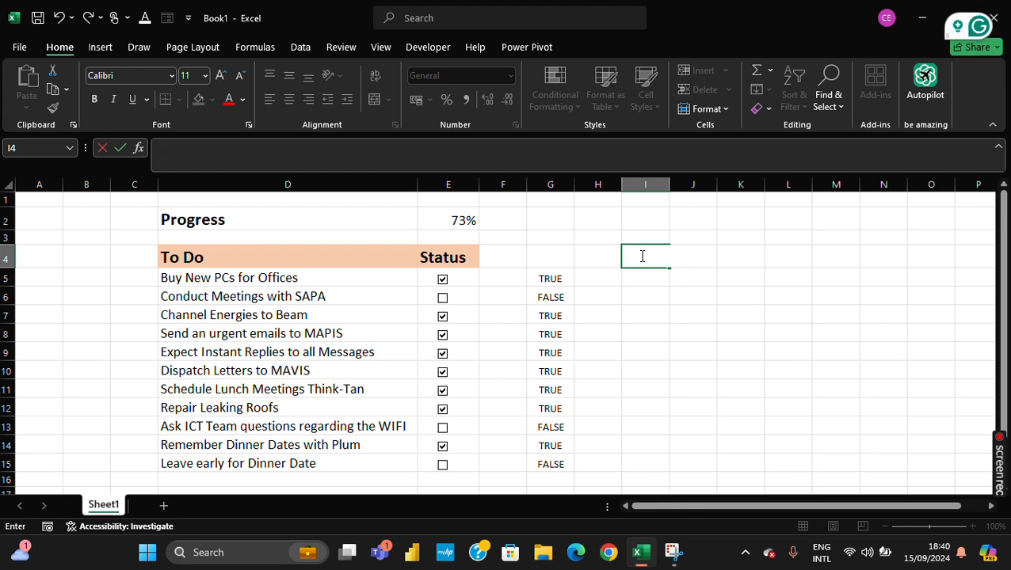
pyautogui.write('Activities Re')
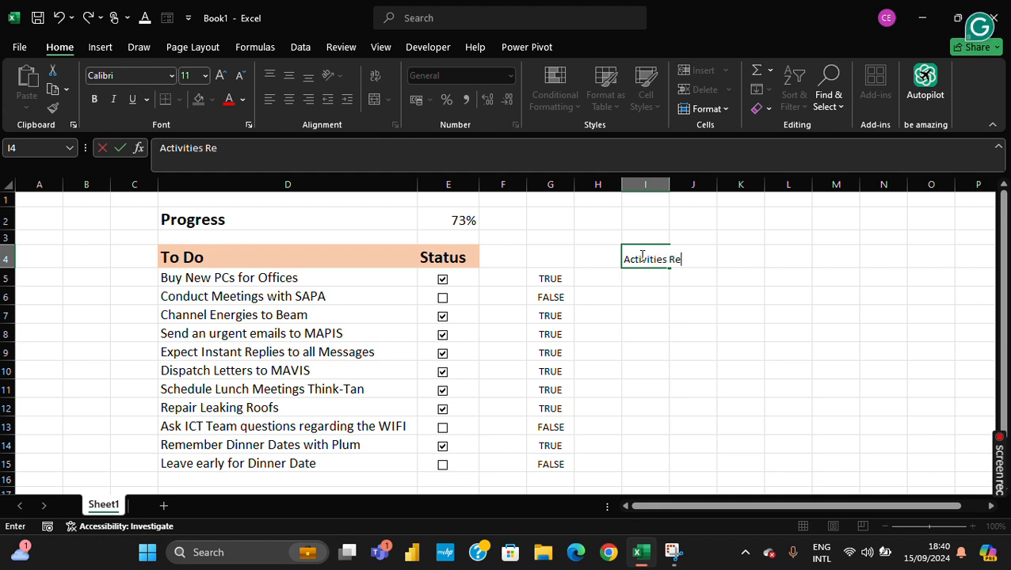
pyautogui.write('maining')
pyautogui.press('Return')
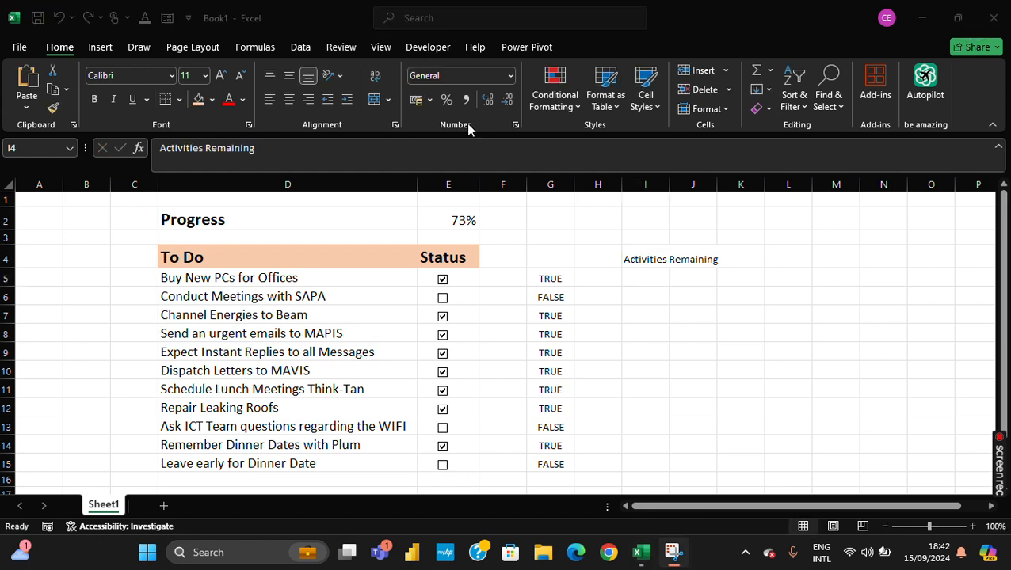
# - Widen column I slightly and wrap the text of the Activities Remaining heading in I4
pyautogui.click(656, 267)
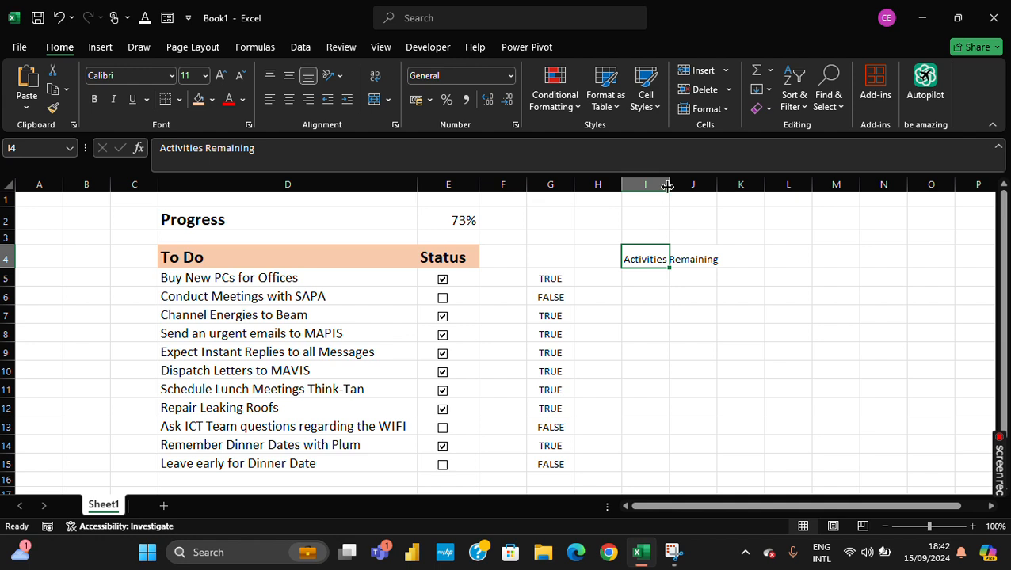
pyautogui.moveTo(668, 186); pyautogui.dragTo(687, 185)
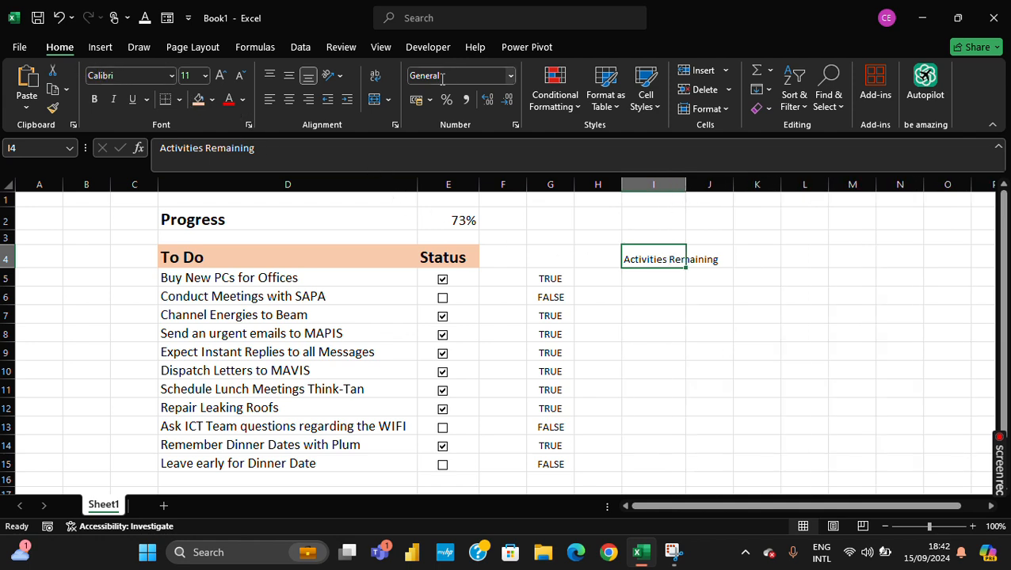
pyautogui.click(377, 80)
pyautogui.click(696, 299)
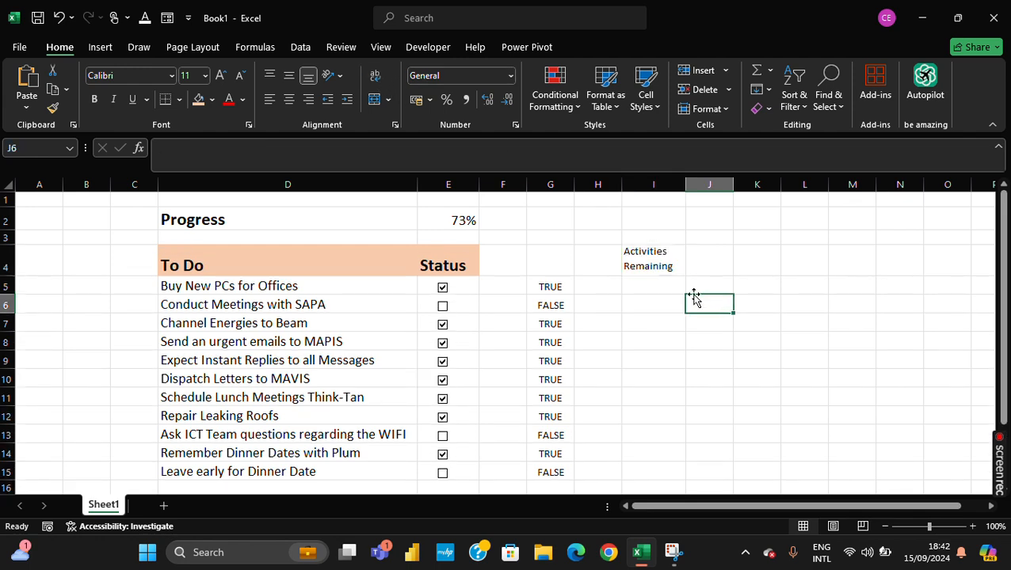
# - Fill the Activities Remaining heading cell I4 with a light gold theme color
pyautogui.click(634, 257)
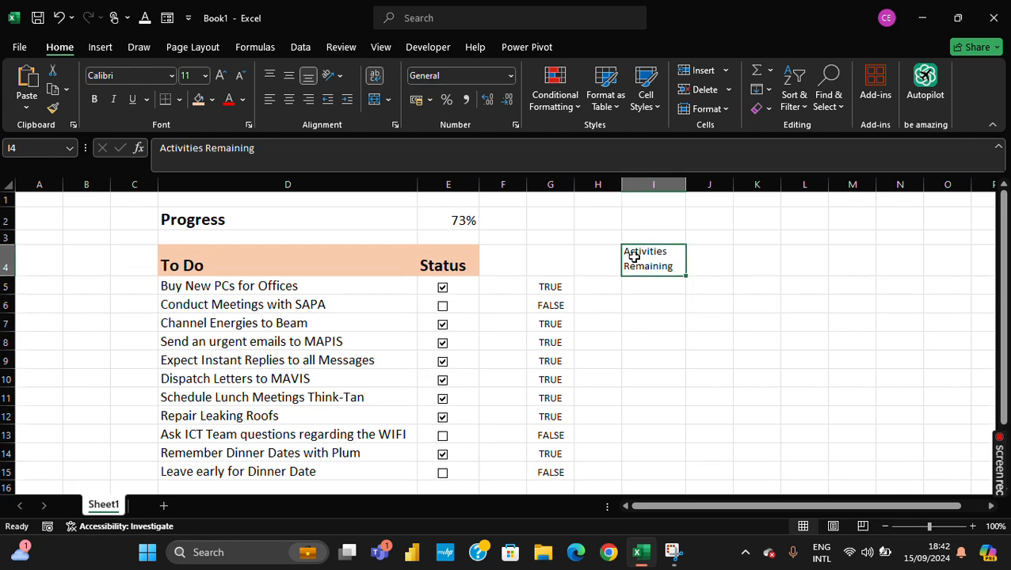
pyautogui.click(212, 99)
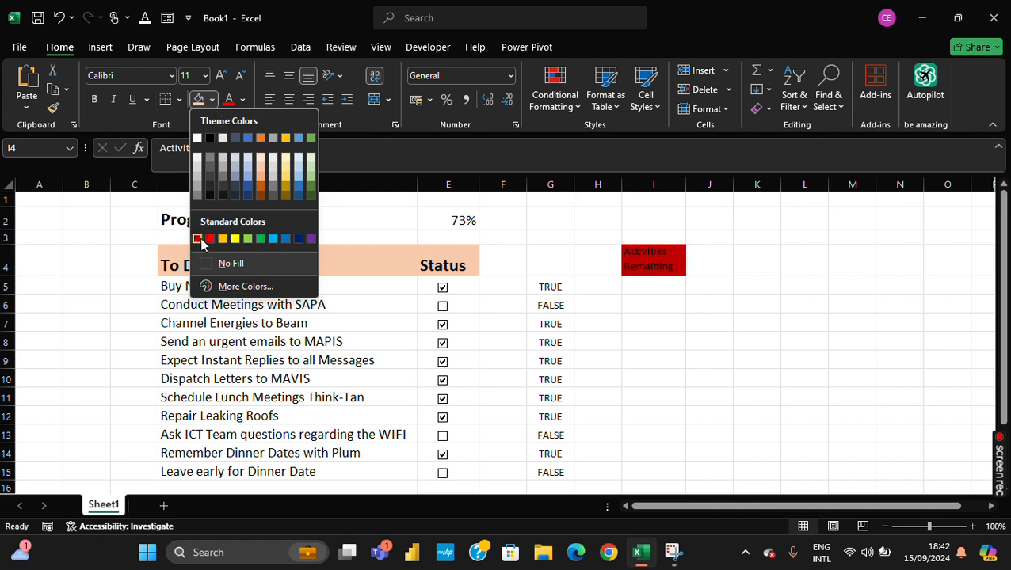
pyautogui.click(287, 183)
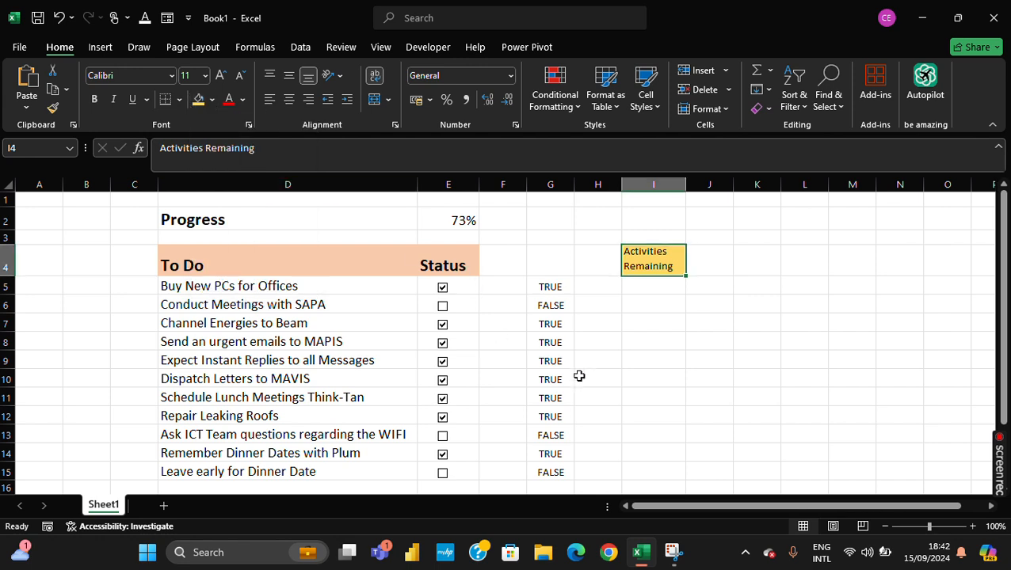
# - Search for the FILTER function and insert it into cell I5
pyautogui.click(627, 285)
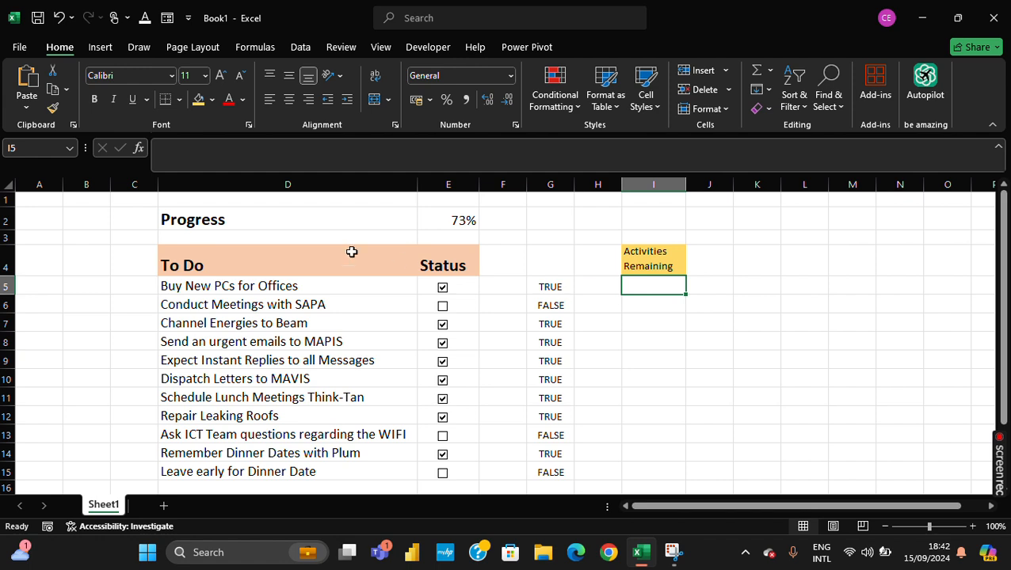
pyautogui.click(138, 149)
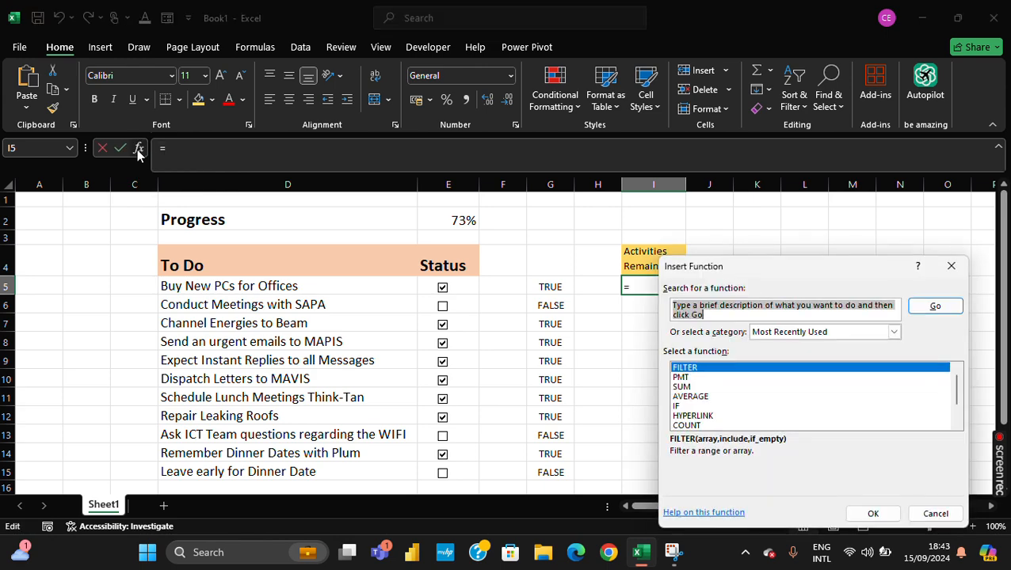
pyautogui.moveTo(848, 273); pyautogui.dragTo(855, 204)
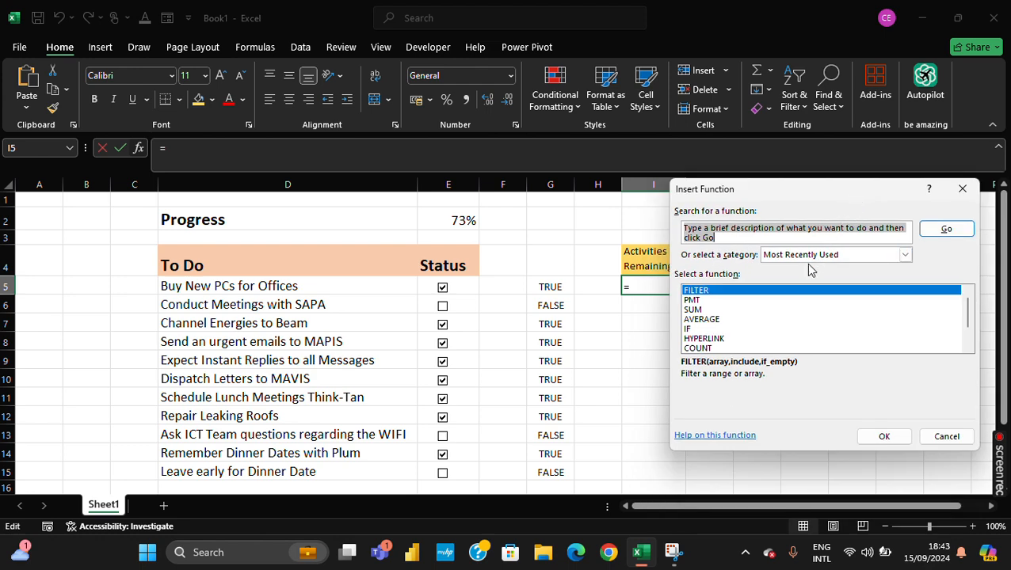
pyautogui.write('filter')
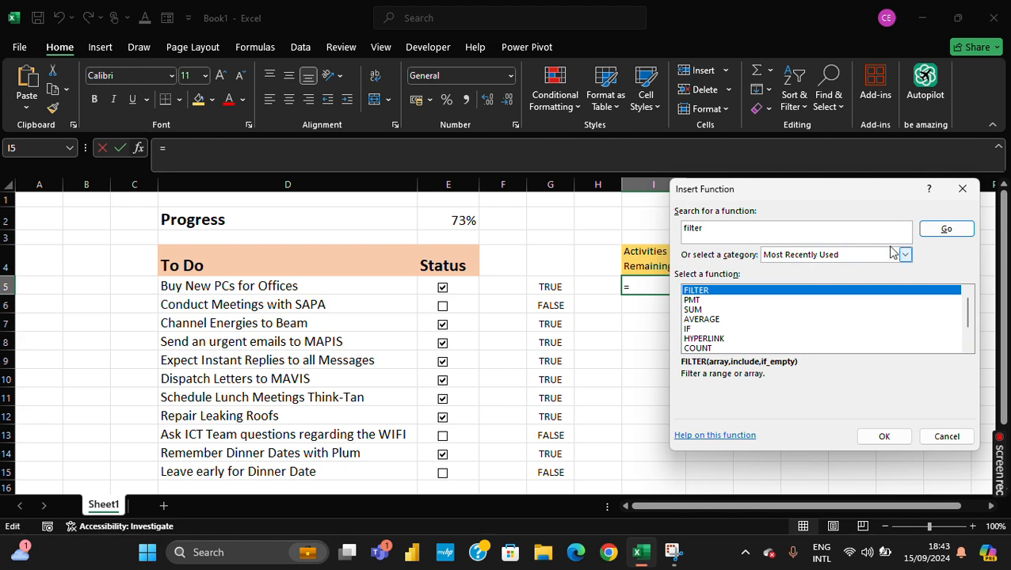
pyautogui.click(943, 232)
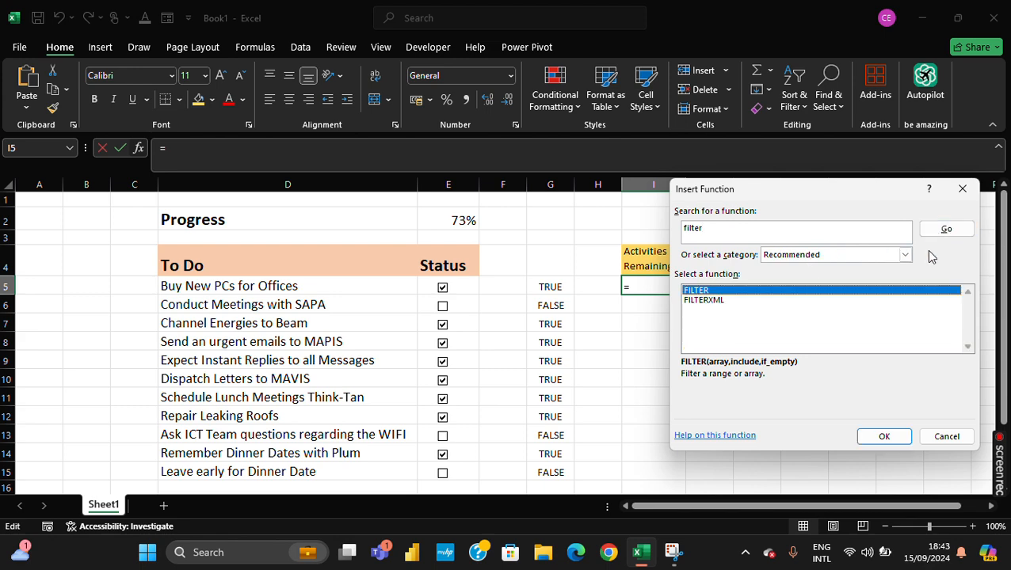
pyautogui.click(896, 438)
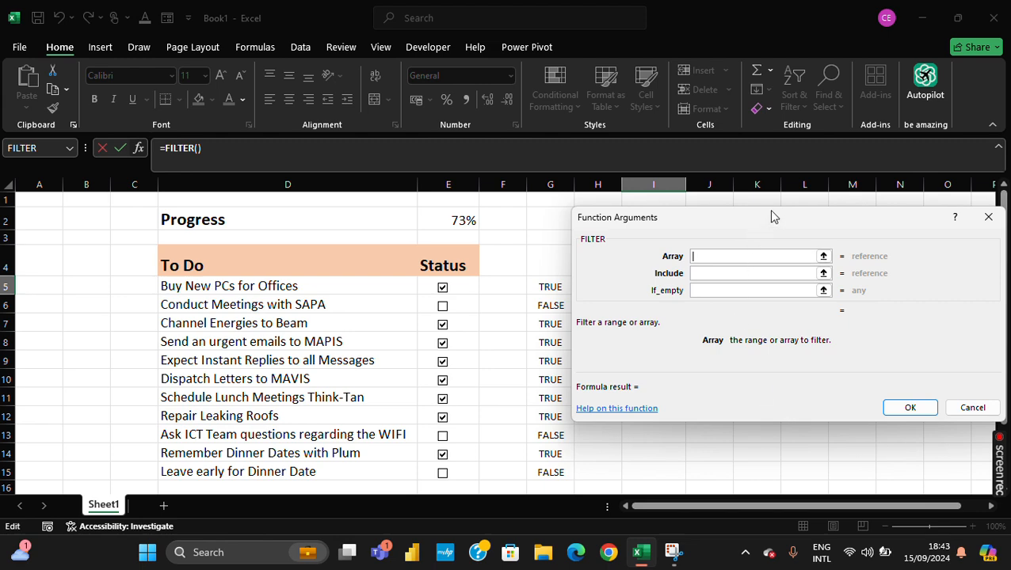
# - Set the FILTER function's Array argument to the task range D5:D15
pyautogui.moveTo(773, 226); pyautogui.dragTo(923, 314)
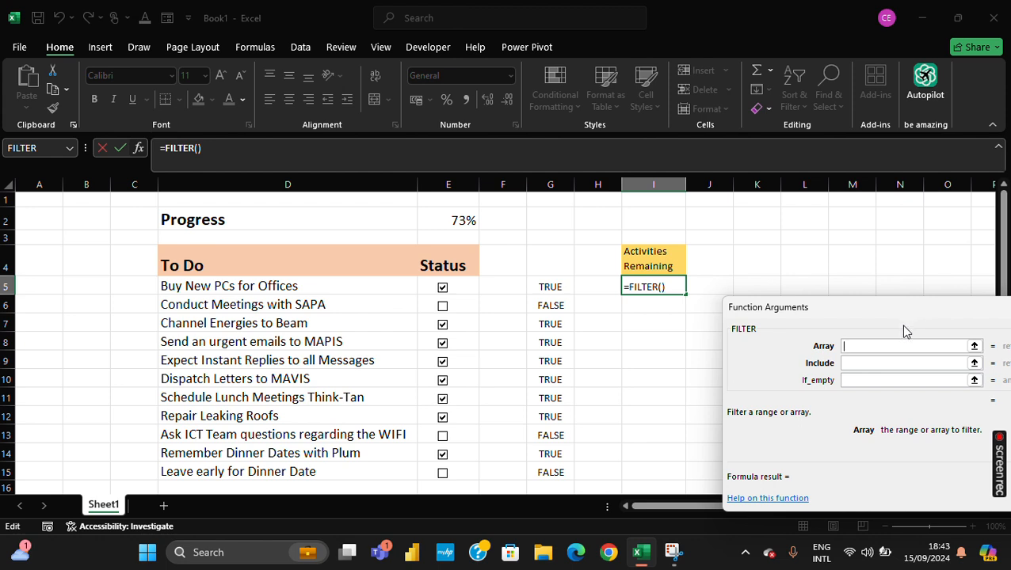
pyautogui.moveTo(848, 312); pyautogui.dragTo(767, 248)
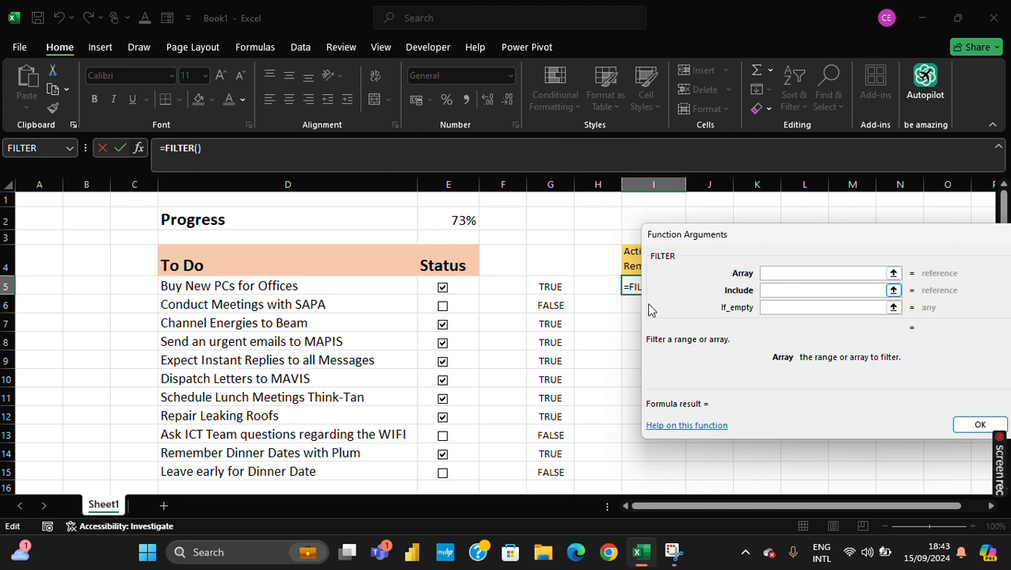
pyautogui.moveTo(327, 285); pyautogui.dragTo(343, 466)
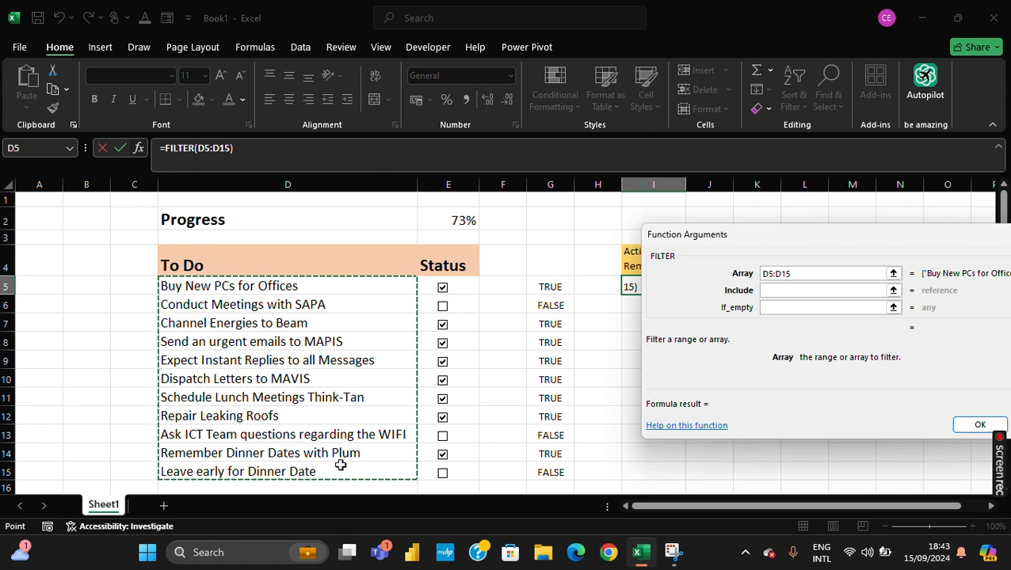
# - Set the FILTER function's Include argument to G5:G15=False
pyautogui.click(796, 290)
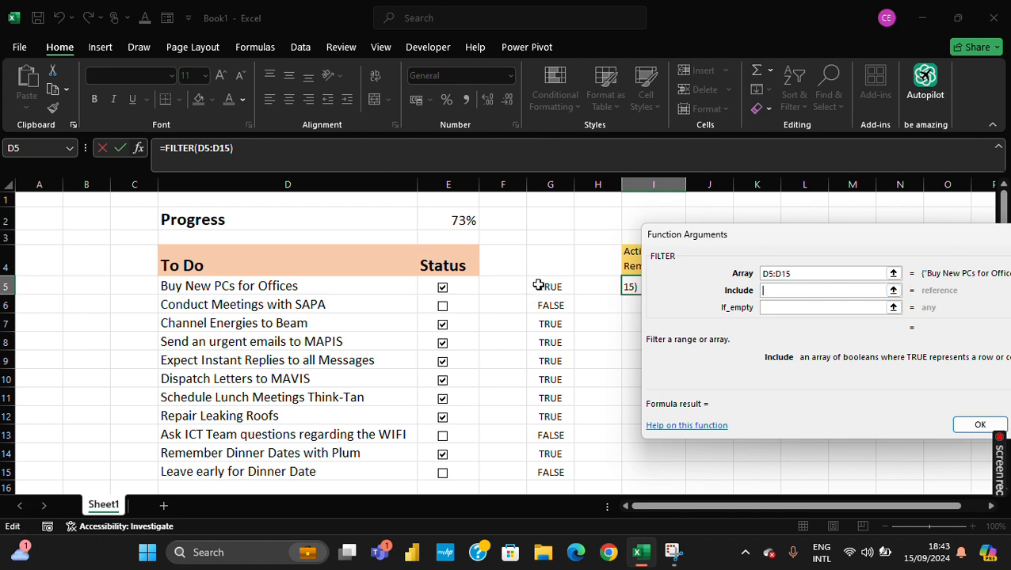
pyautogui.moveTo(537, 286); pyautogui.dragTo(538, 471)
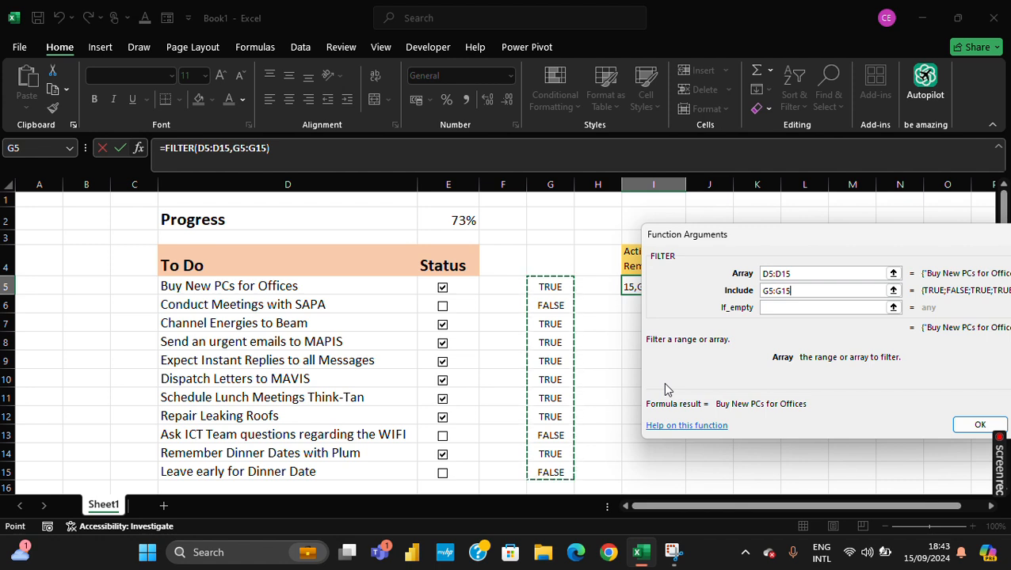
pyautogui.write('=Faal')
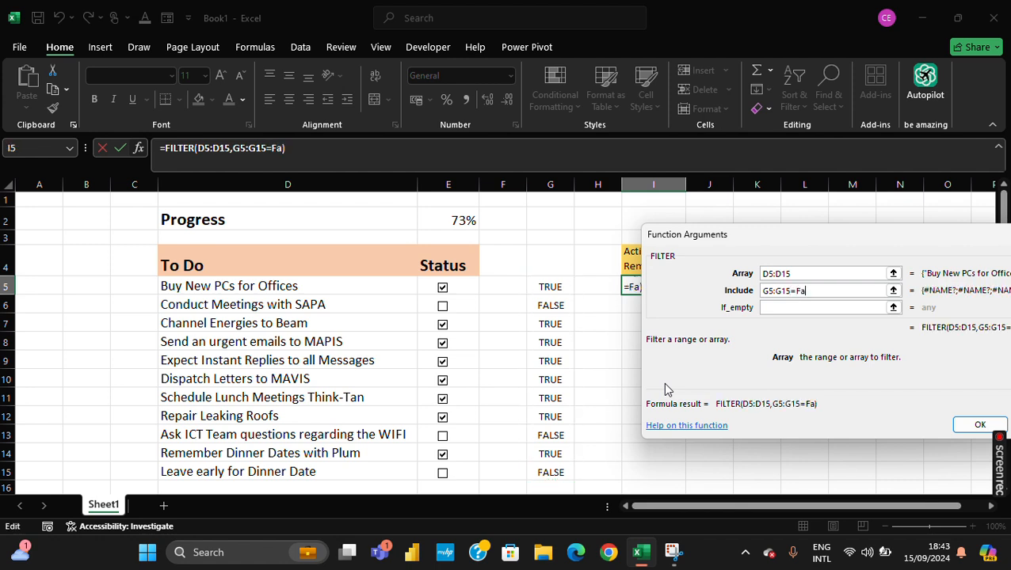
pyautogui.press('BackSpace')
pyautogui.press('BackSpace')
pyautogui.write('lse')
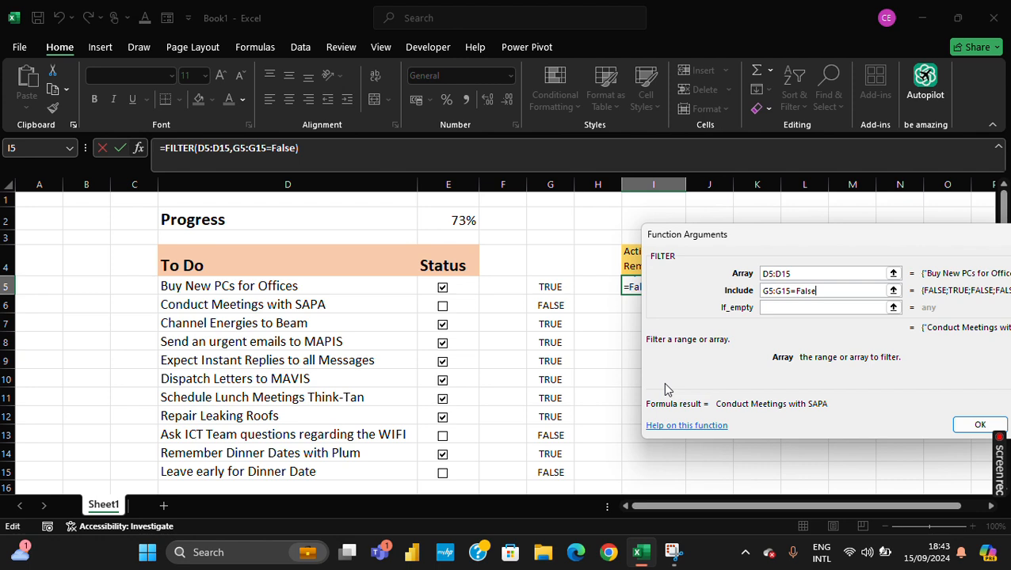
# - Set the If_empty argument to a quoted space (" ") and complete the FILTER formula in I5
pyautogui.click(780, 308)
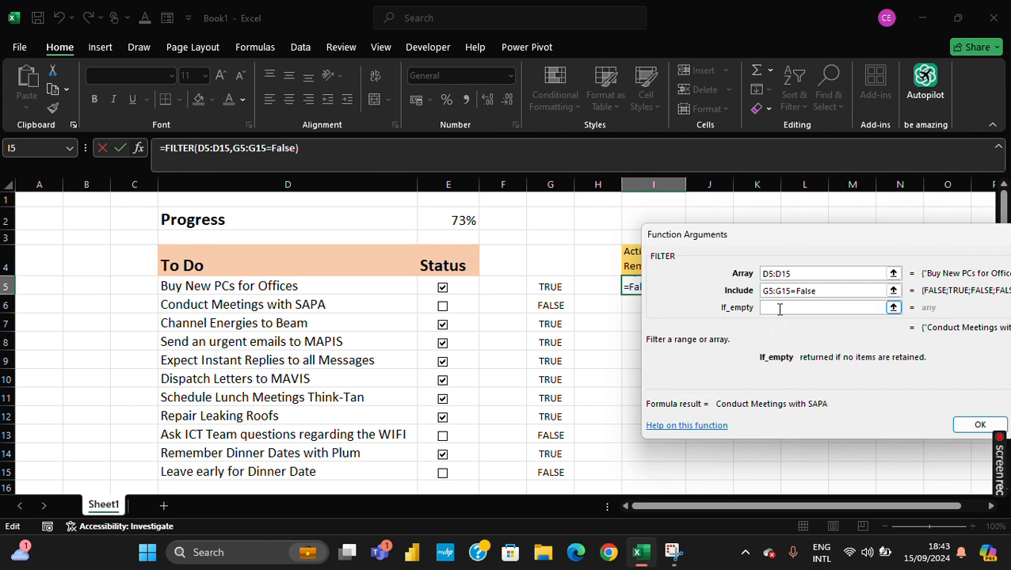
pyautogui.write('"')
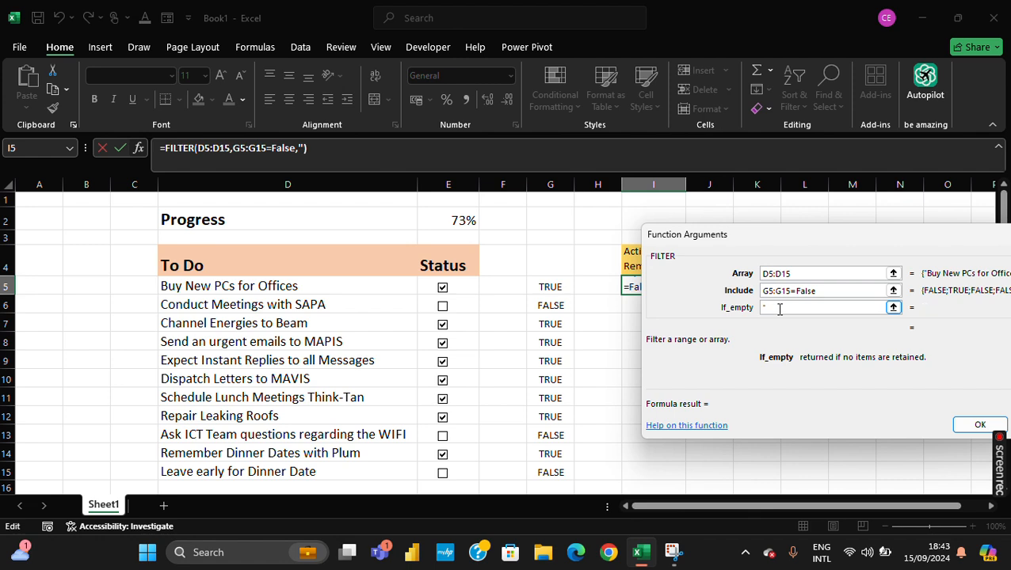
pyautogui.press('BackSpace')
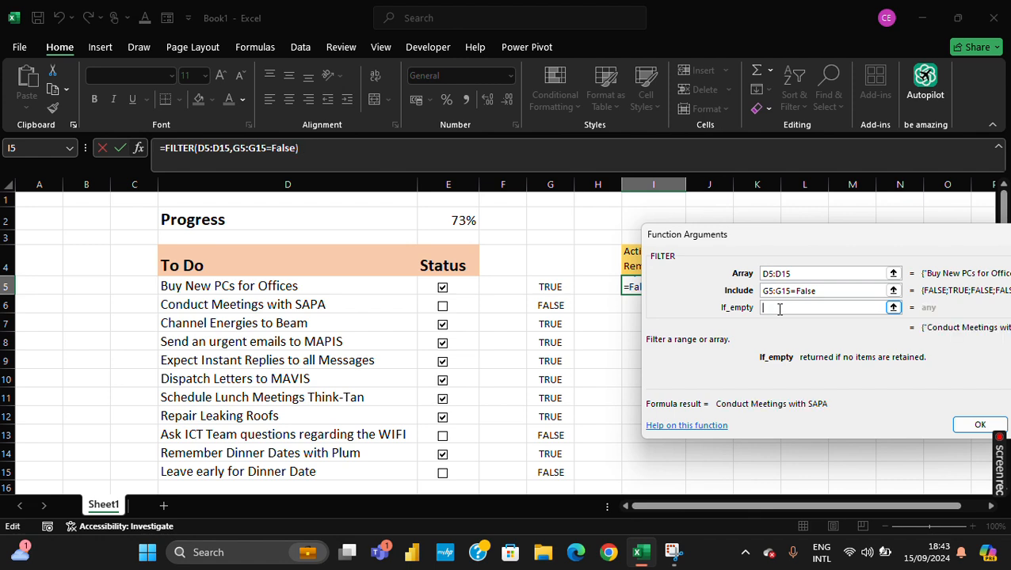
pyautogui.write('"')
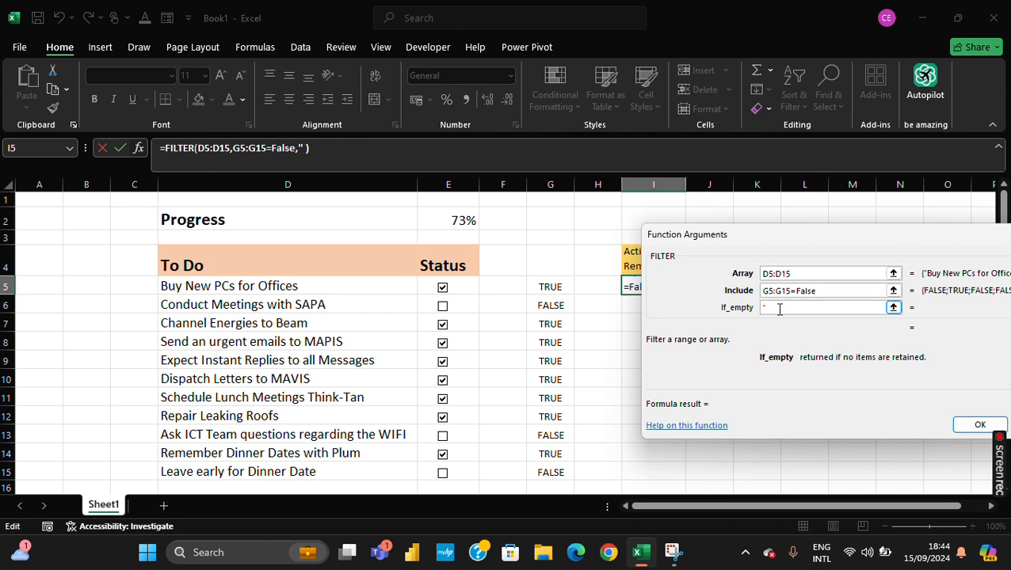
pyautogui.press('BackSpace')
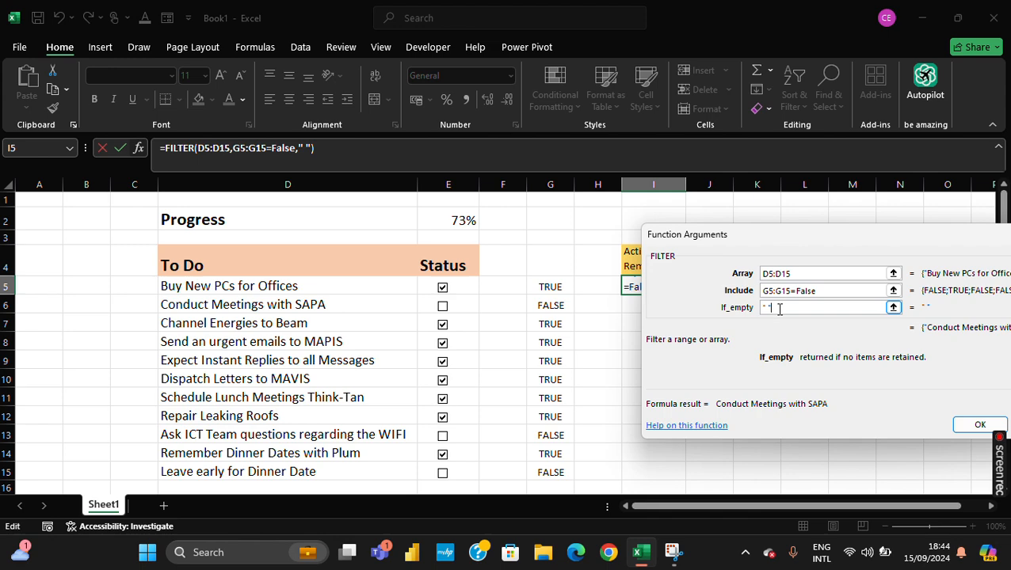
pyautogui.click(977, 425)
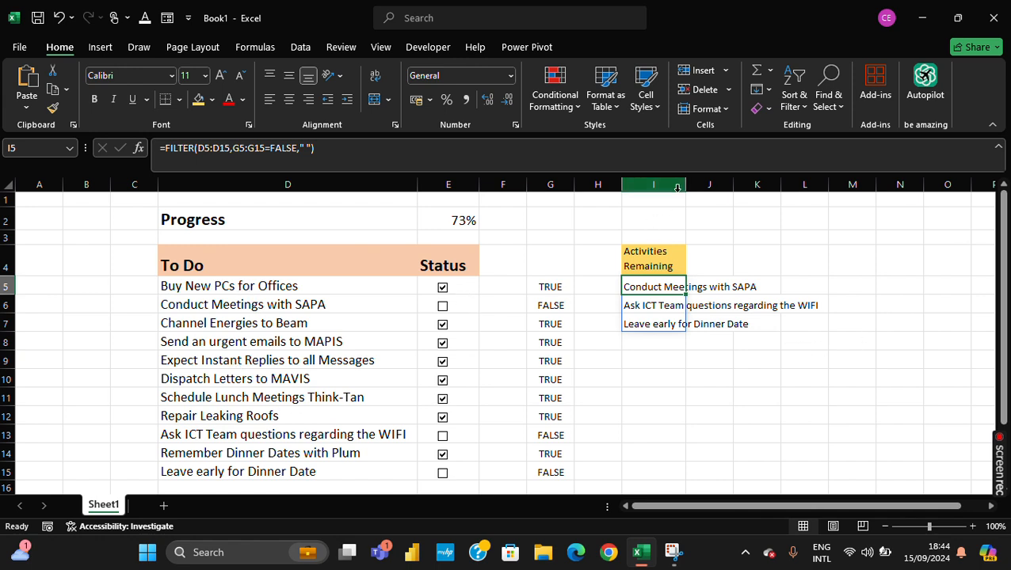
# - Widen column I slightly more and select the Activities Remaining heading cell
pyautogui.moveTo(686, 184); pyautogui.dragTo(694, 186)
pyautogui.click(672, 266)
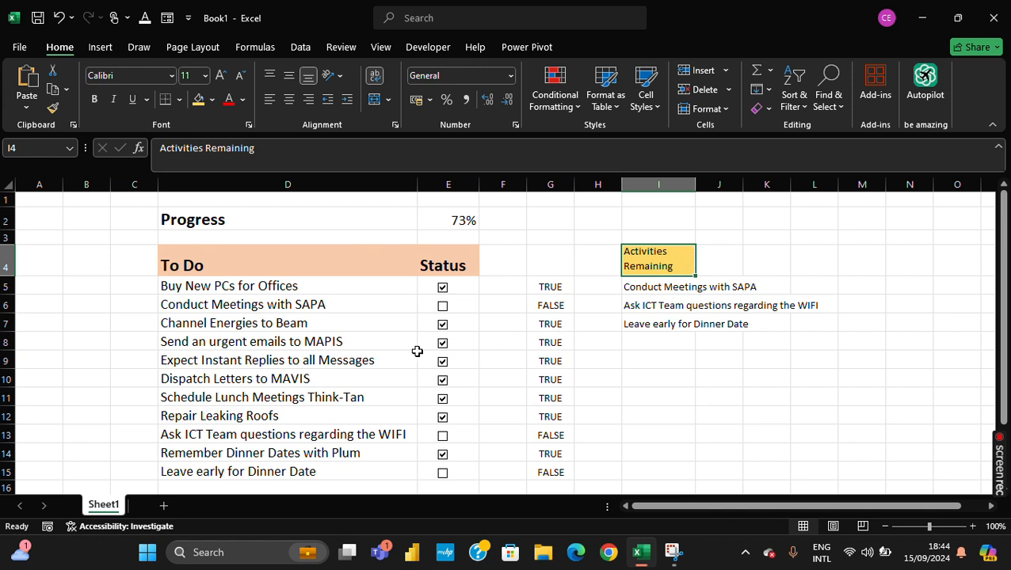
# - Clear every ticked check box in the Status column and widen column I so the Activities Remaining heading fits on one line
pyautogui.click(442, 287)
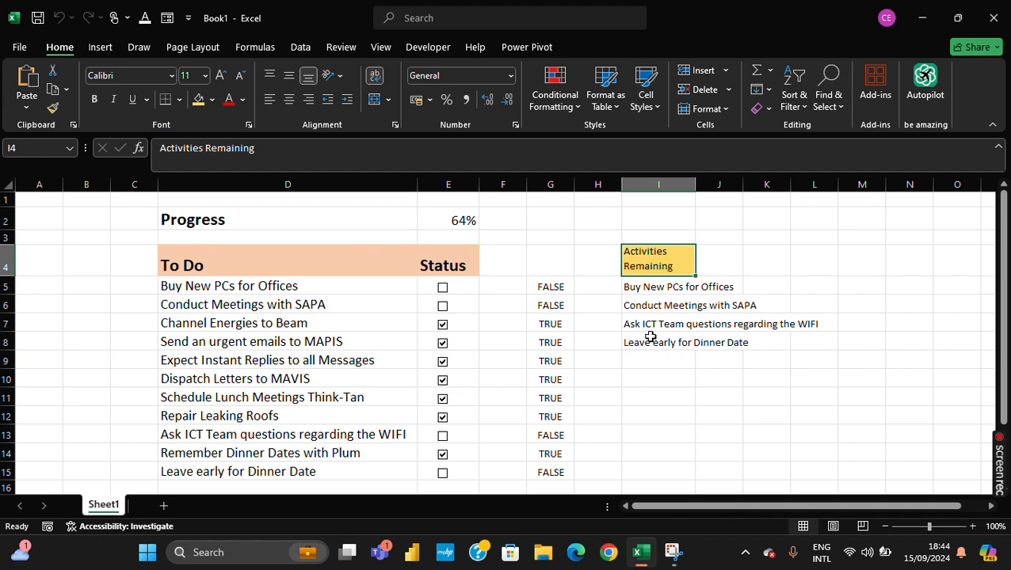
pyautogui.click(442, 362)
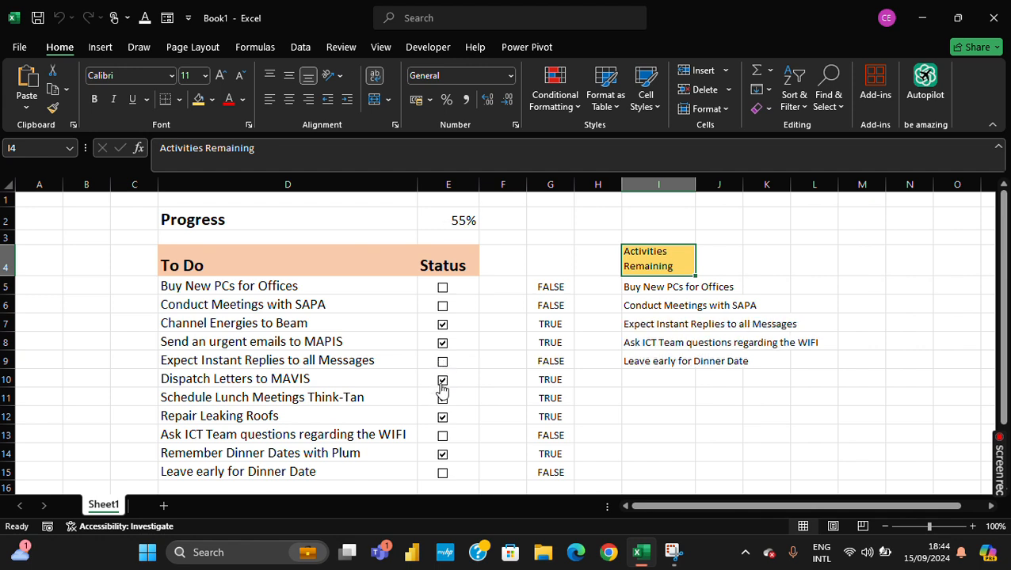
pyautogui.click(442, 381)
pyautogui.click(442, 416)
pyautogui.click(442, 398)
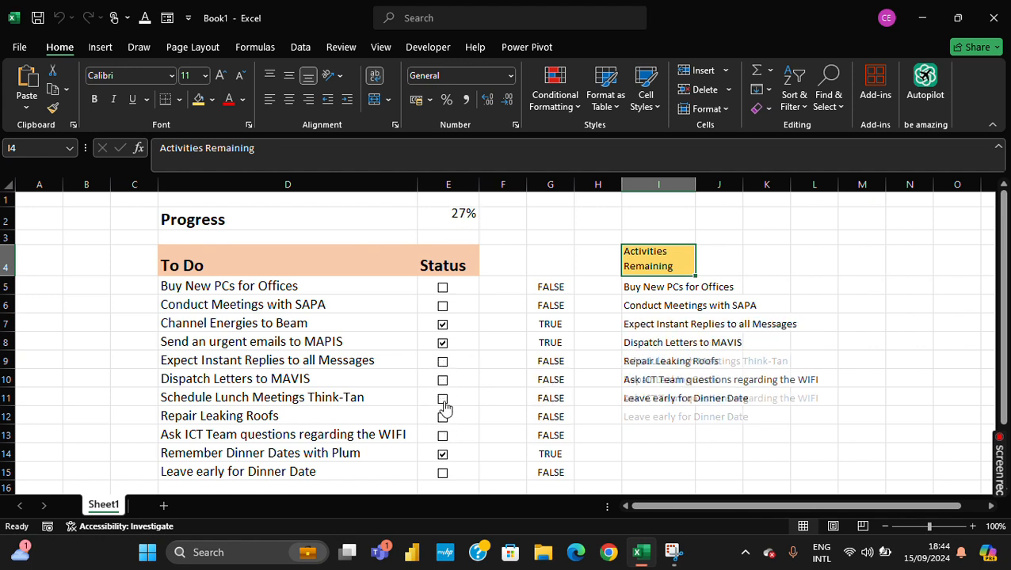
pyautogui.click(444, 458)
pyautogui.click(443, 344)
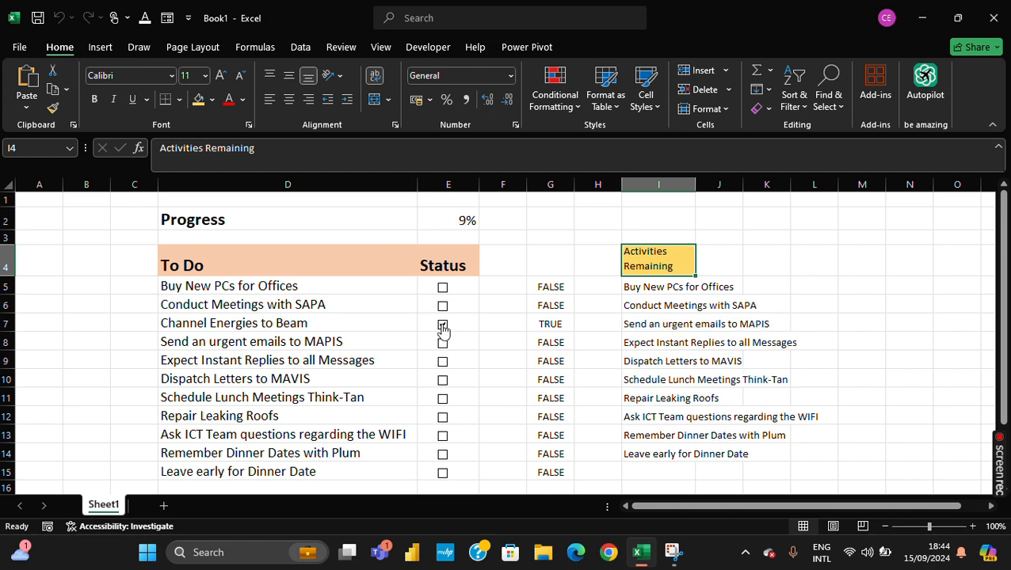
pyautogui.click(443, 325)
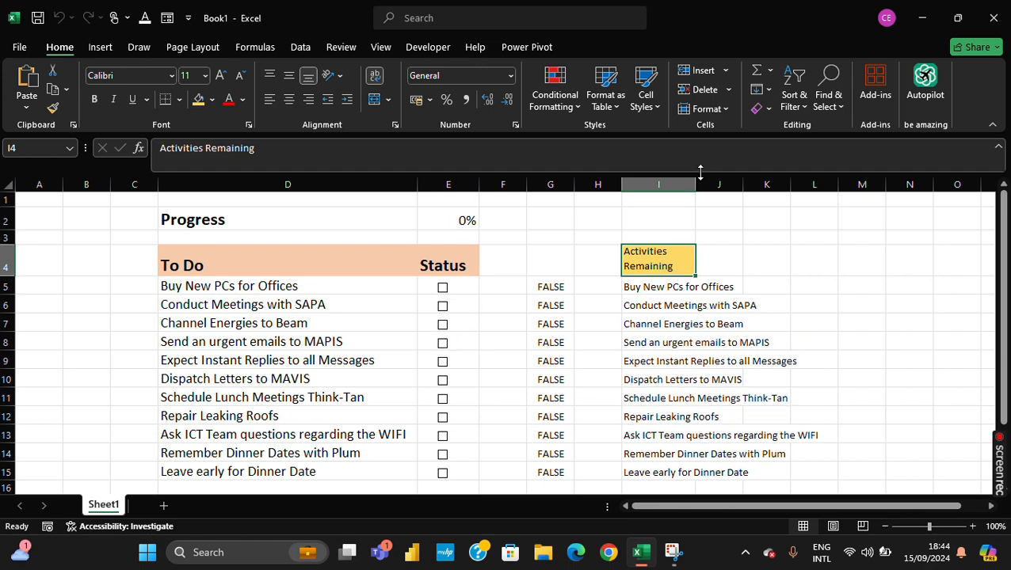
pyautogui.moveTo(694, 184); pyautogui.dragTo(745, 184)
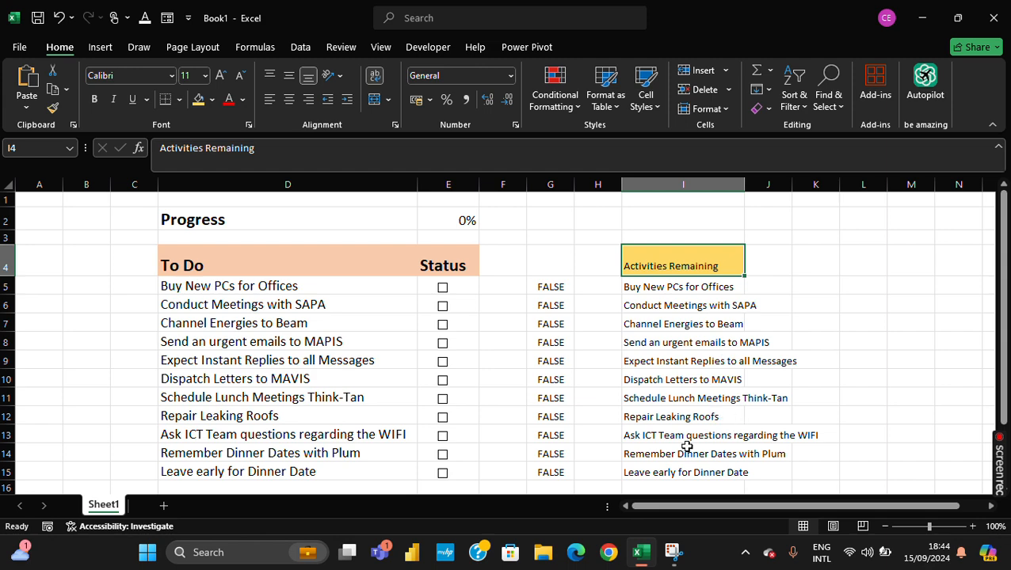
# - Tick the tasks Buy New PCs for Offices, Remember Dinner Dates with Plum and Leave early for Dinner Date, and select the task range D5:D15
pyautogui.click(442, 287)
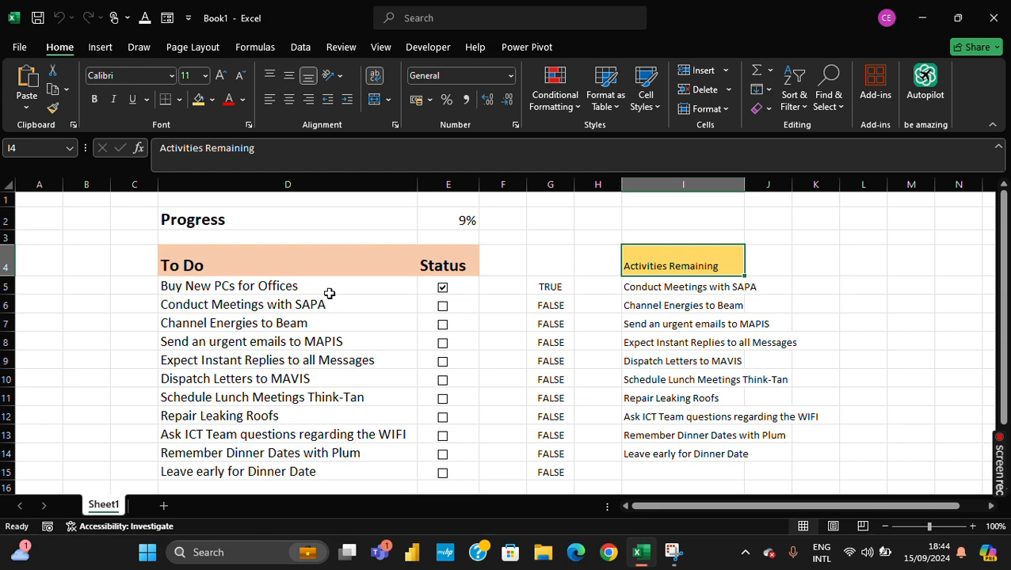
pyautogui.scroll(-1, 392, 471)
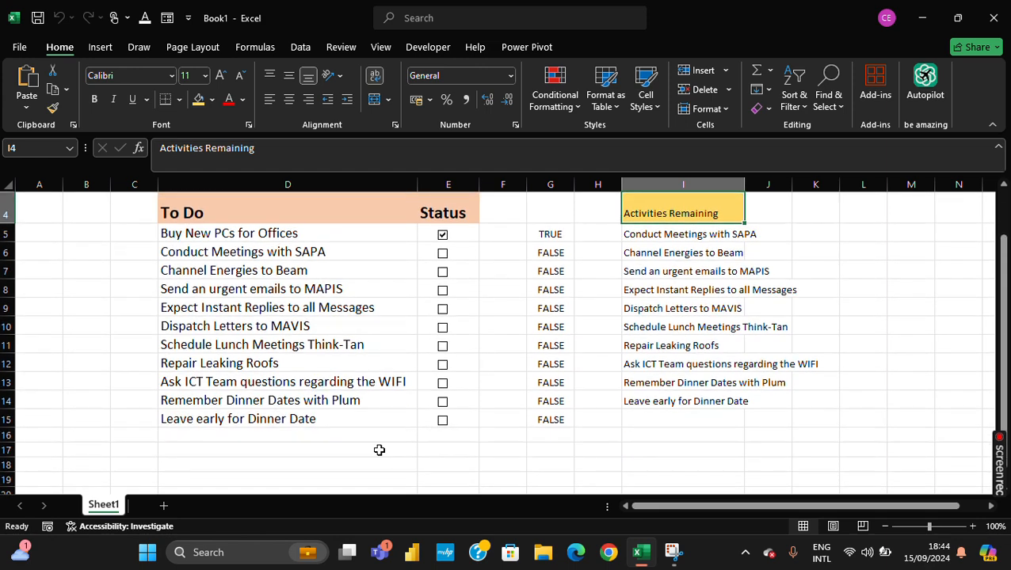
pyautogui.click(443, 403)
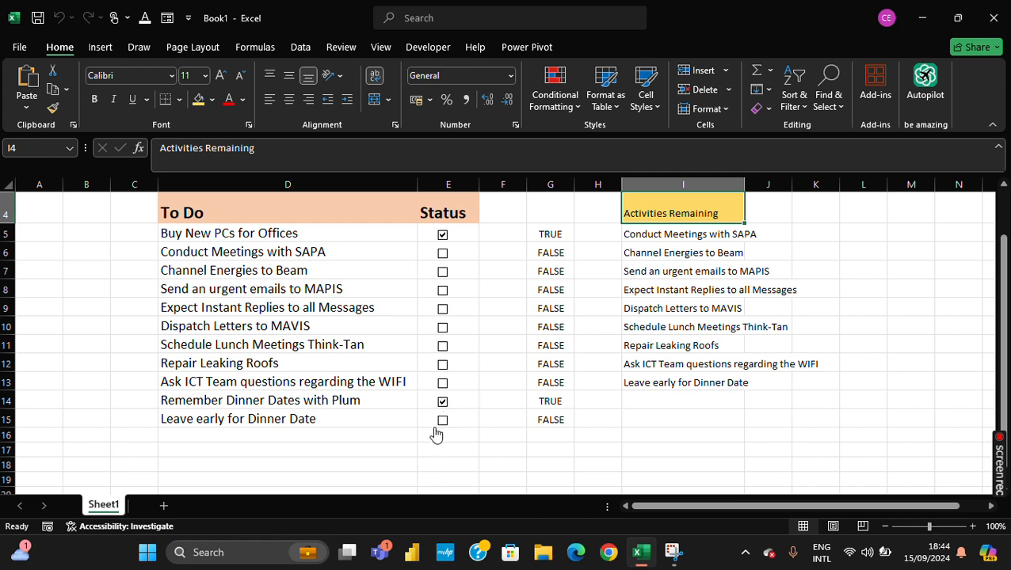
pyautogui.click(443, 422)
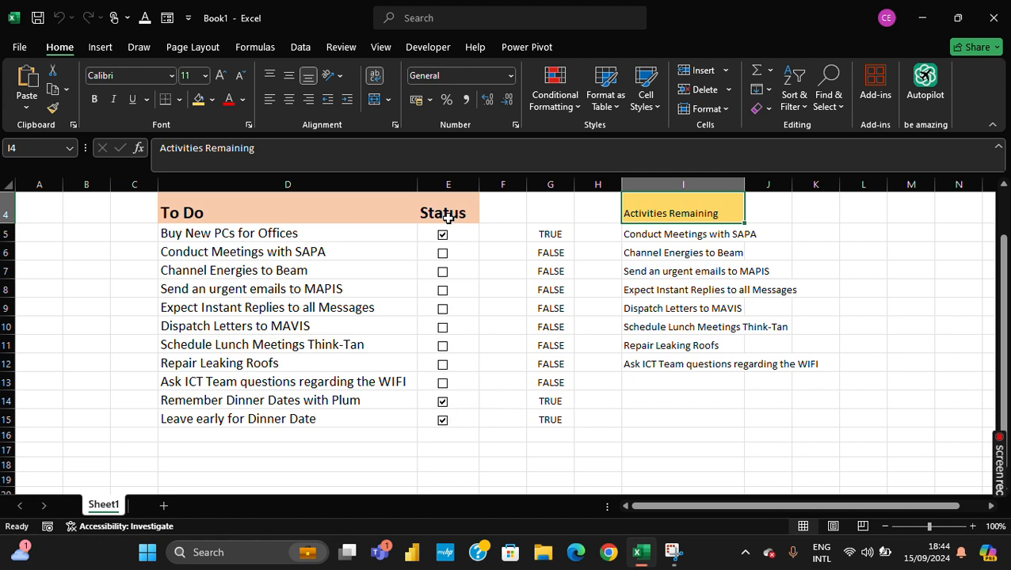
pyautogui.moveTo(265, 231); pyautogui.dragTo(284, 428)
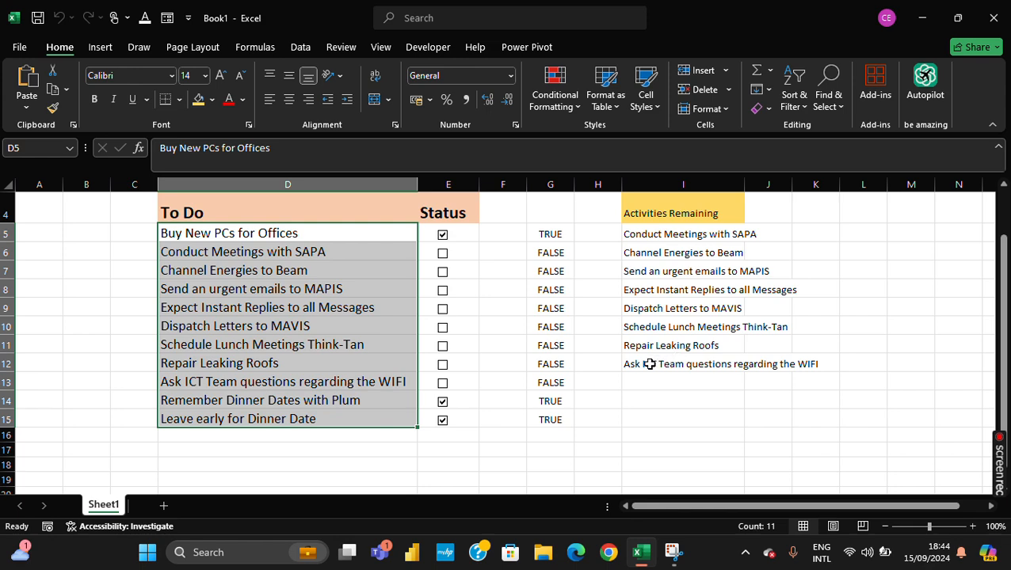
pyautogui.scroll(1, 626, 364)
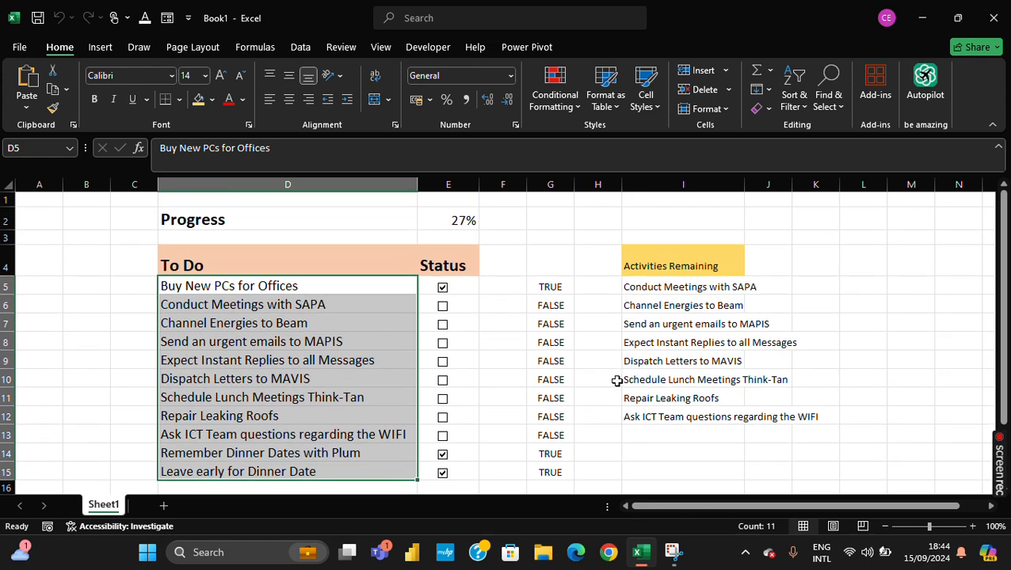